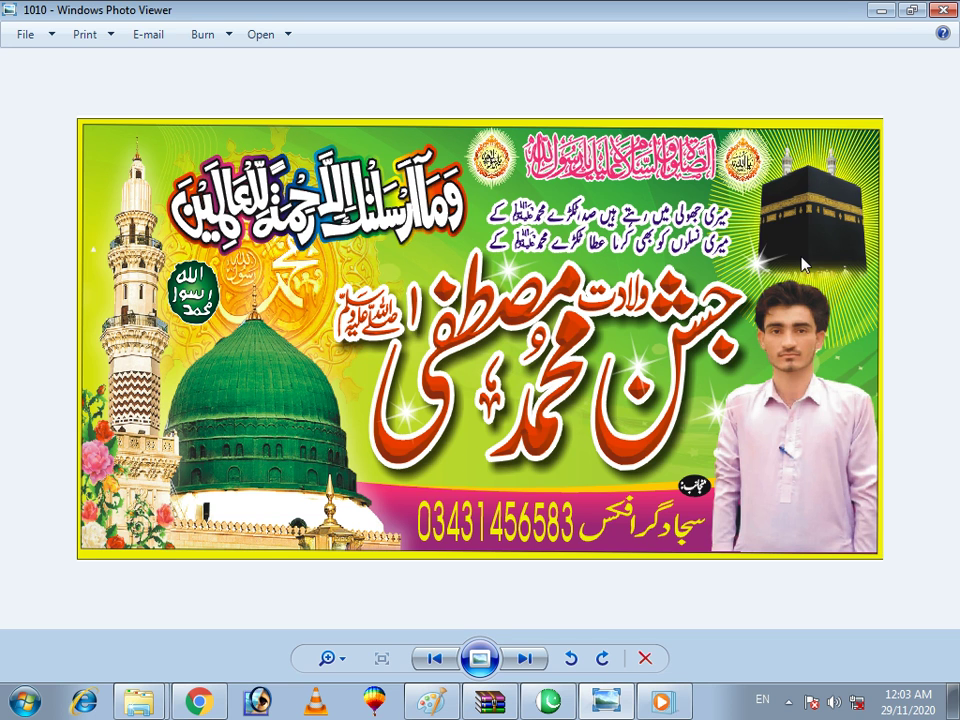
Minimize the picture viewer showing image 1010 and refresh the desktop
left_click(880, 10)
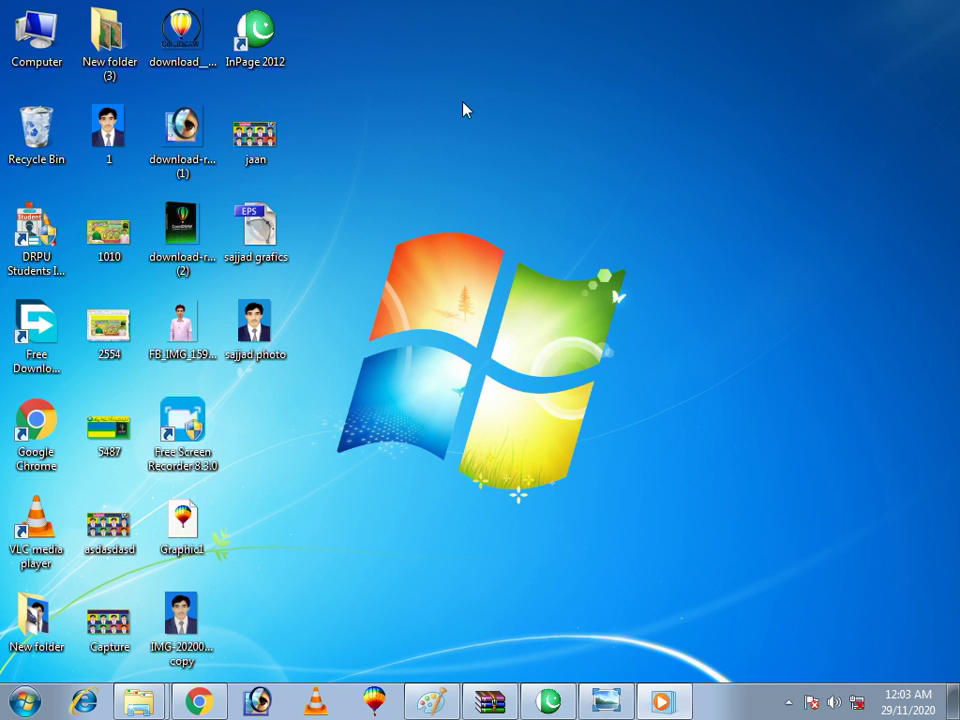
right_click(461, 100)
left_click(508, 158)
right_click(423, 95)
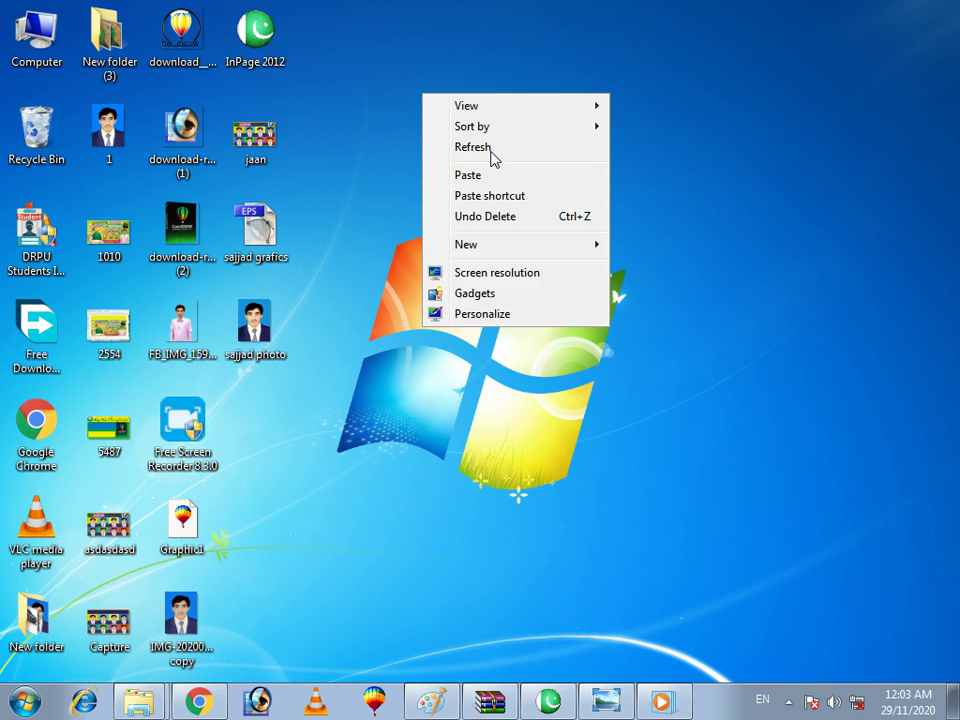
left_click(491, 150)
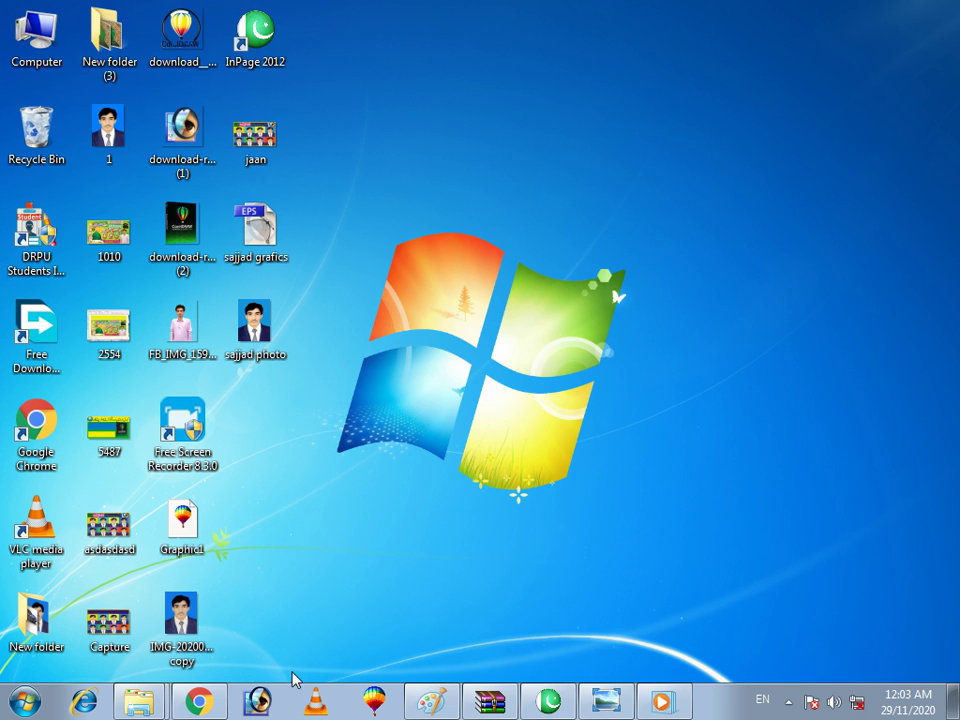
Start a new graphic in CorelDRAW 9 and set its page size to 3.5 by 2.0 inches
left_click(376, 701)
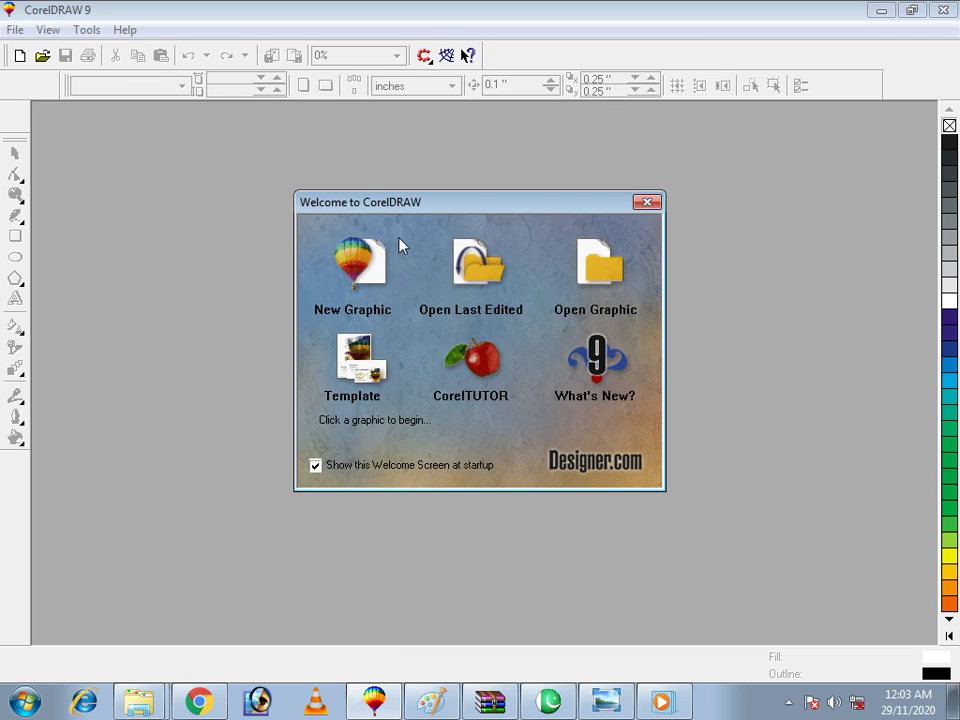
left_click(378, 270)
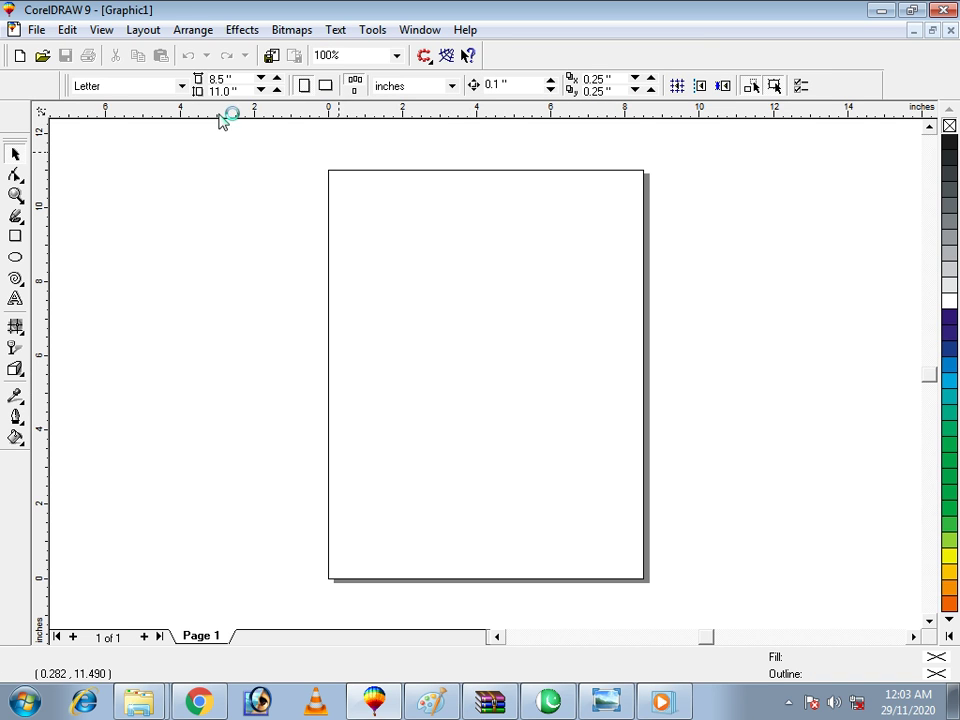
left_click(216, 78)
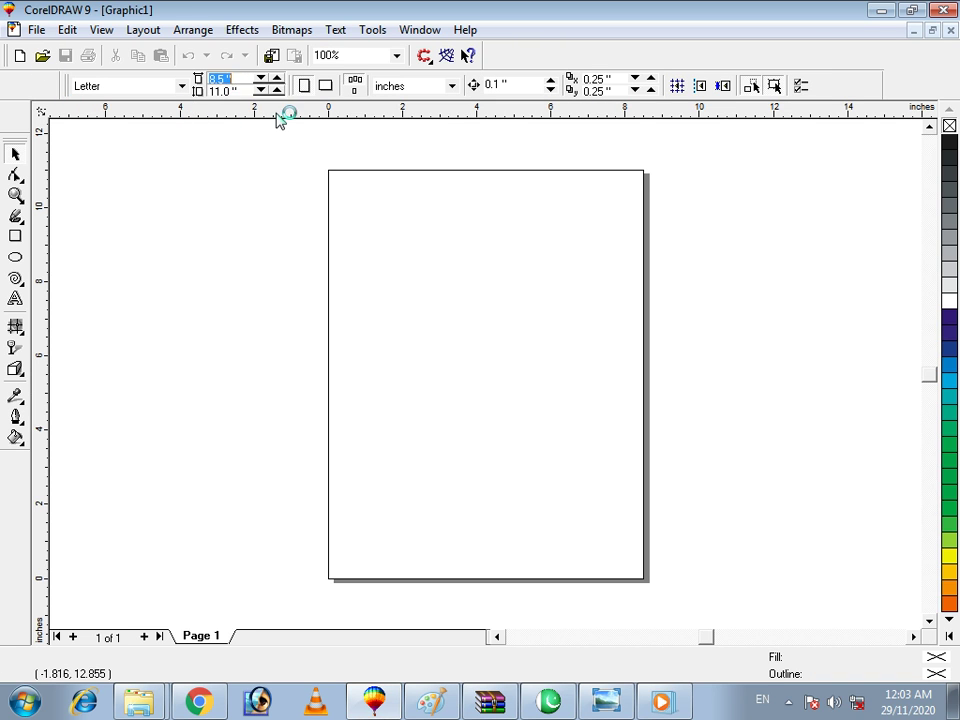
key("BackSpace")
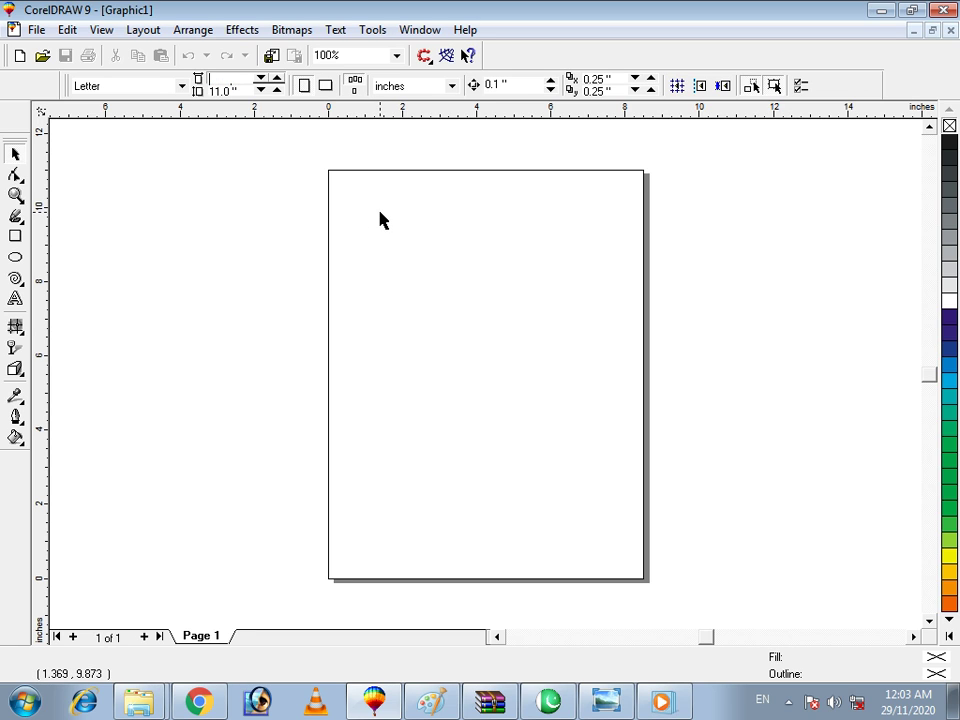
type("3.5")
key("Return")
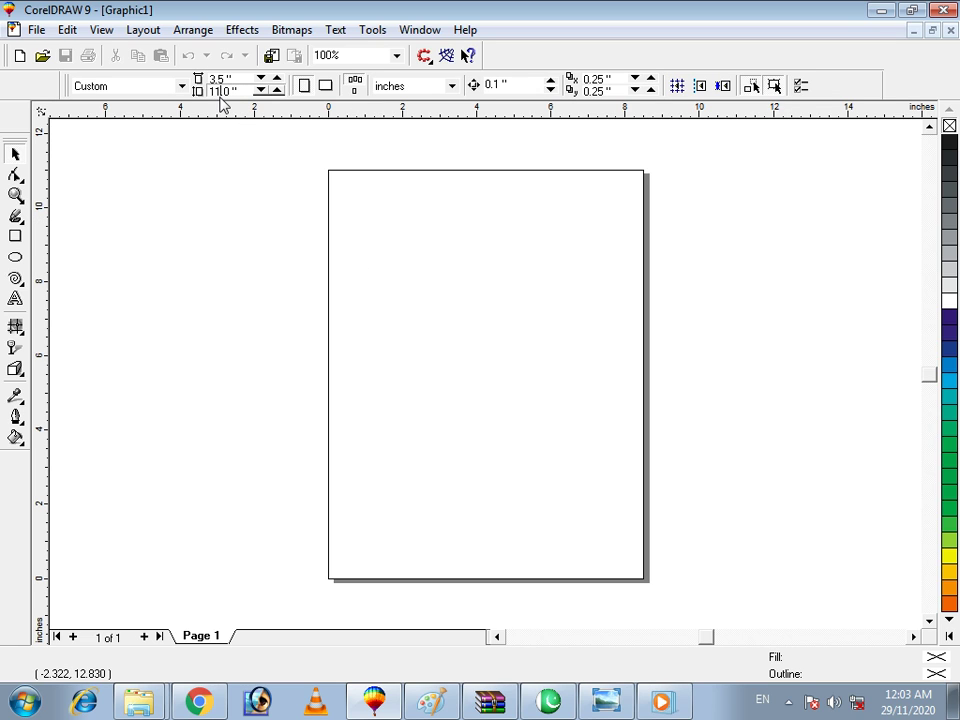
key("Return")
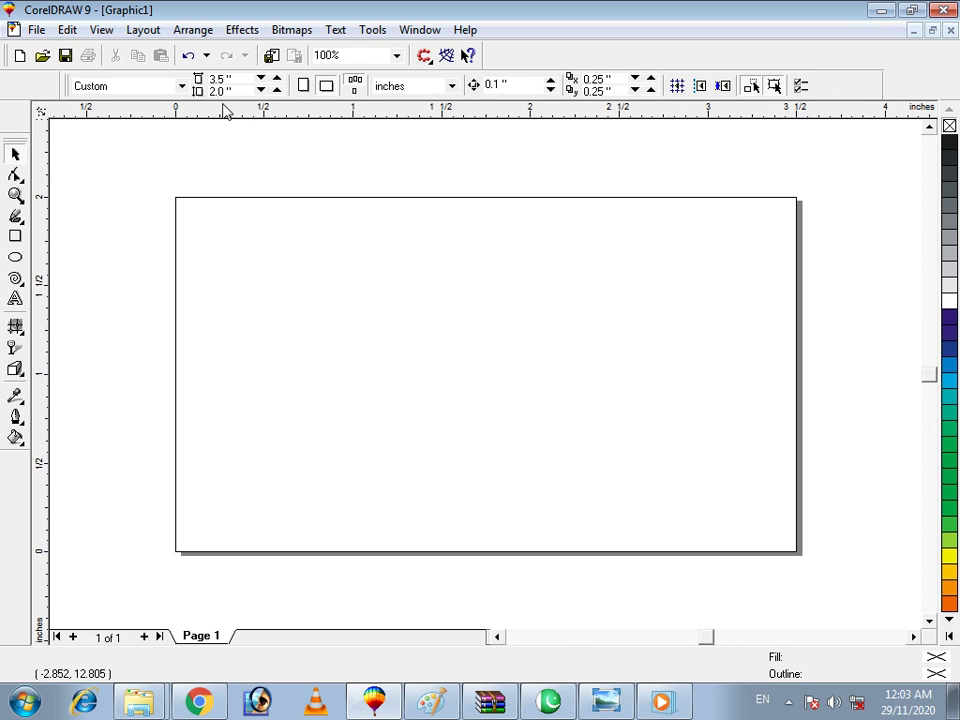
Bring the grouped green dome banner design into the drawing and move it up, mostly clear of the page
left_click(873, 13)
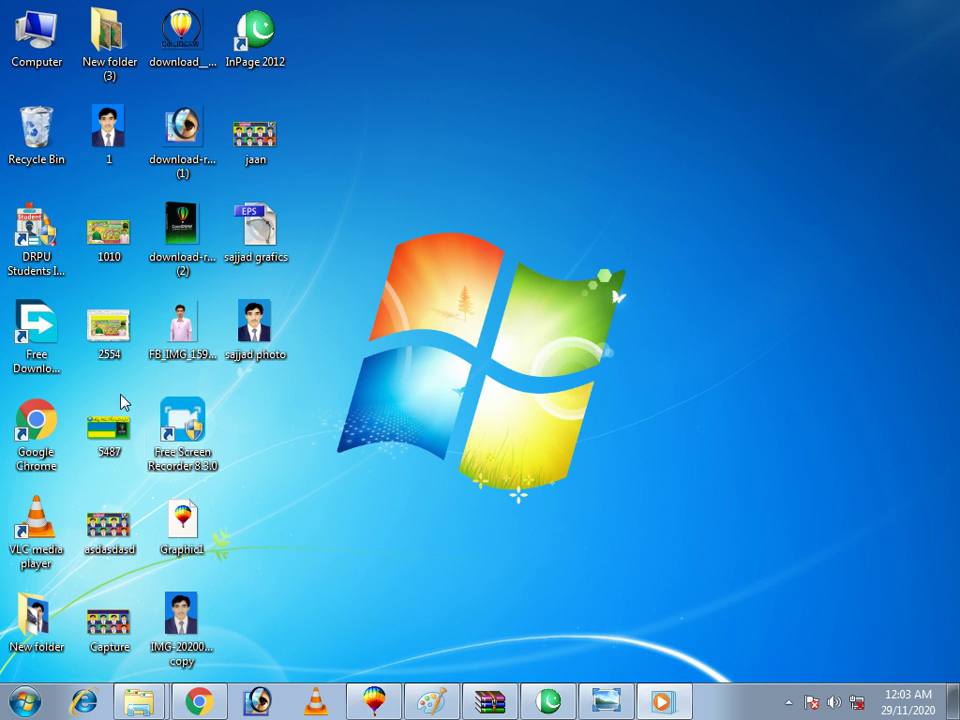
left_click(366, 703)
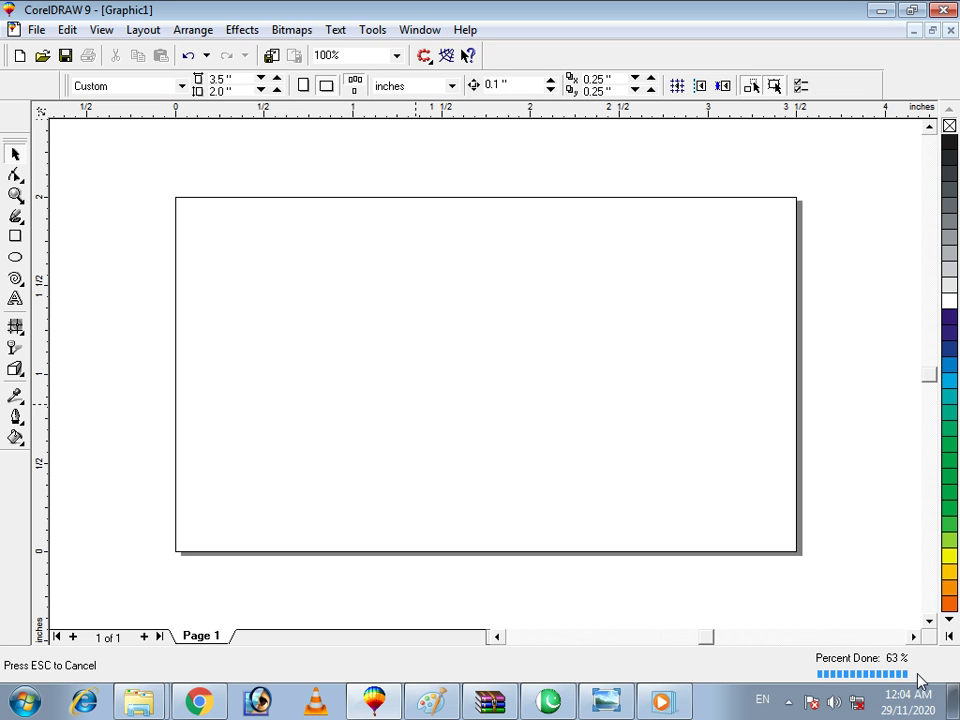
left_click(668, 450)
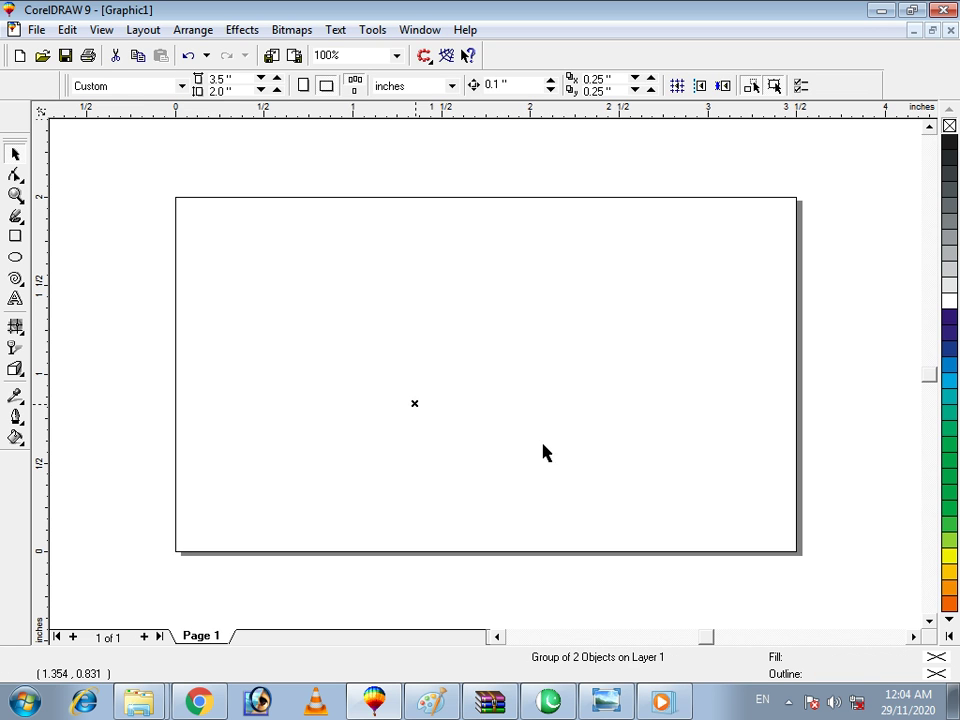
scroll(462, 393, "down", 3)
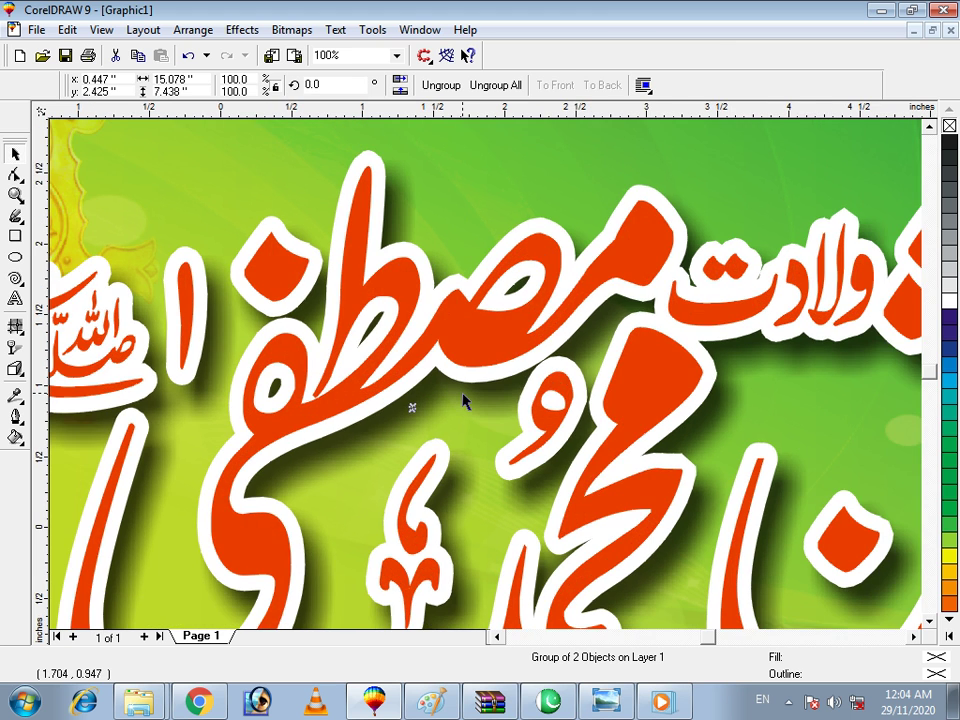
scroll(462, 396, "down", 5)
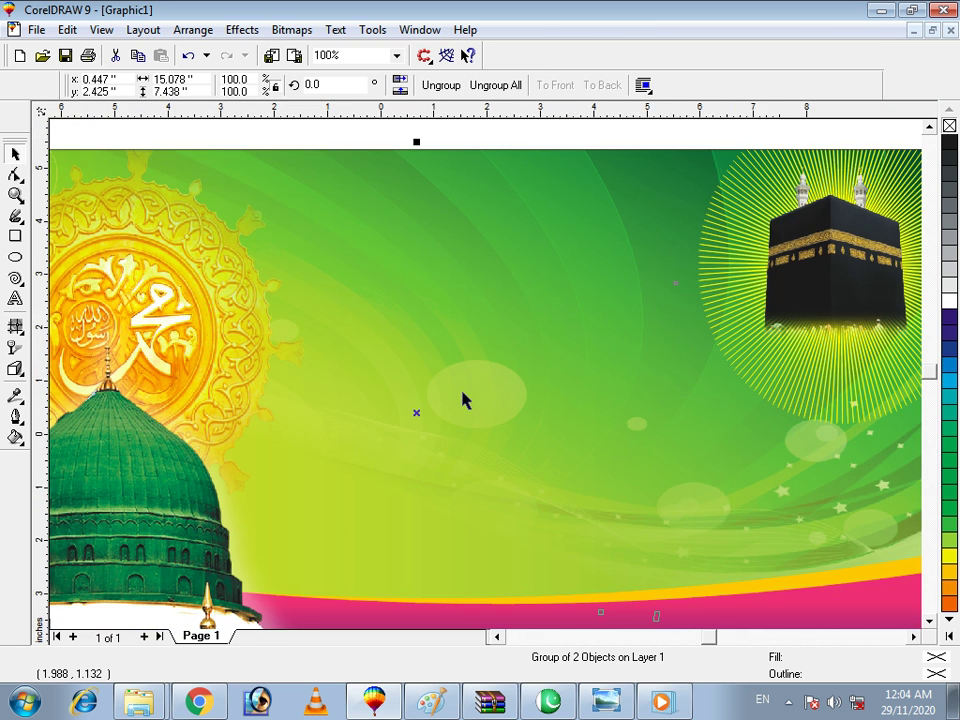
scroll(462, 396, "up", 1)
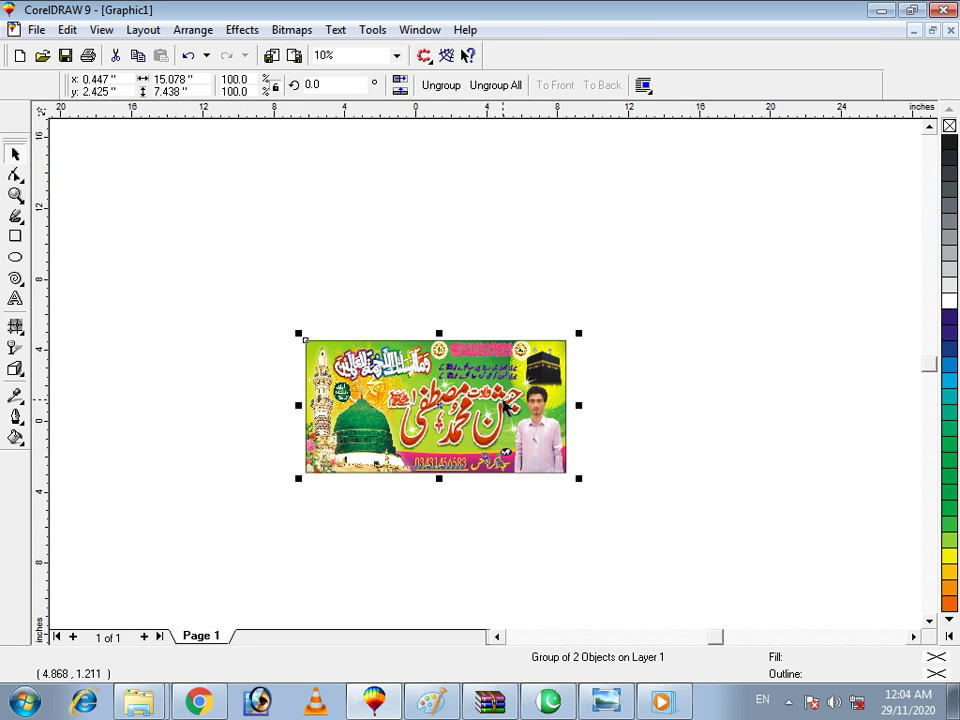
scroll(505, 405, "up", 1)
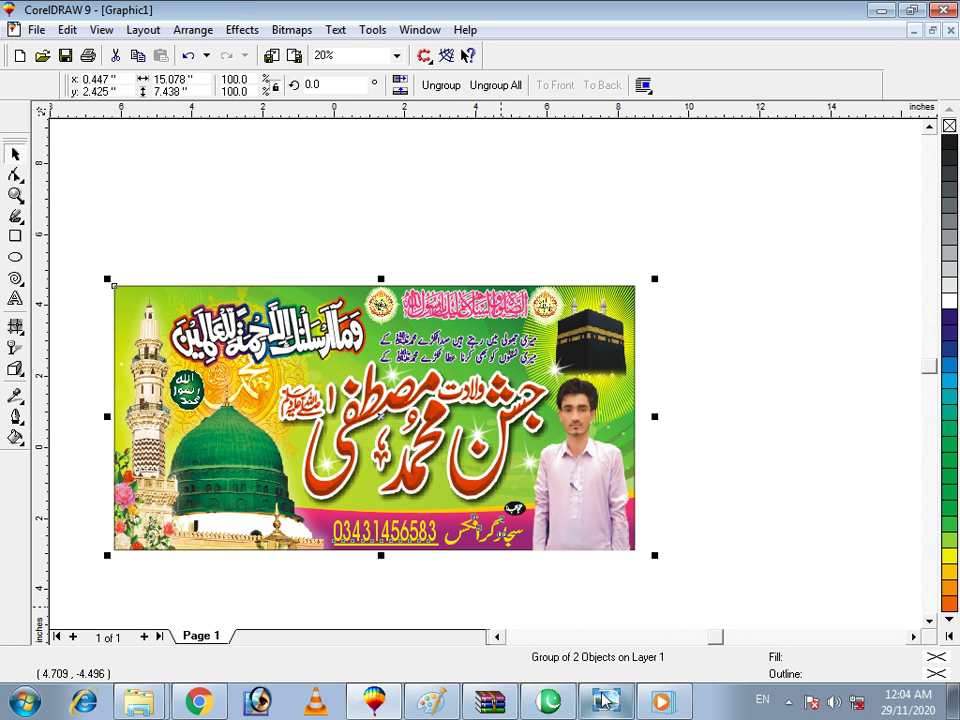
left_click_drag(437, 381, 510, 254)
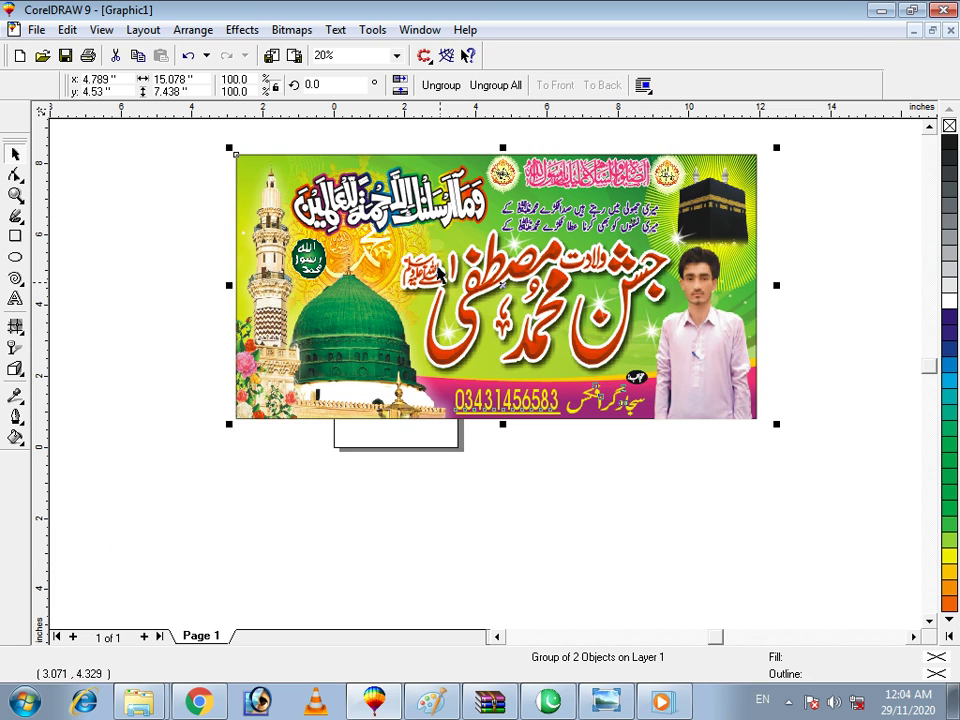
Resize the grouped banner design to 3.5 inches wide and 2.0 inches high
double_click(171, 79)
type("3.5")
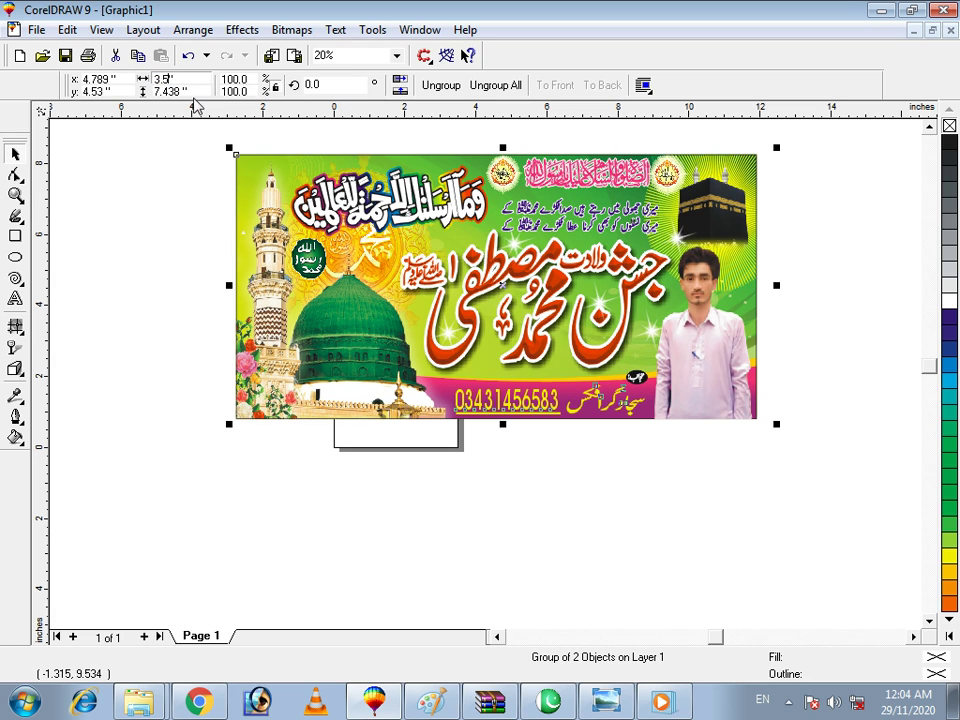
key("Tab")
left_click(182, 82)
left_click(188, 91)
key("BackSpace")
key("BackSpace")
key("BackSpace")
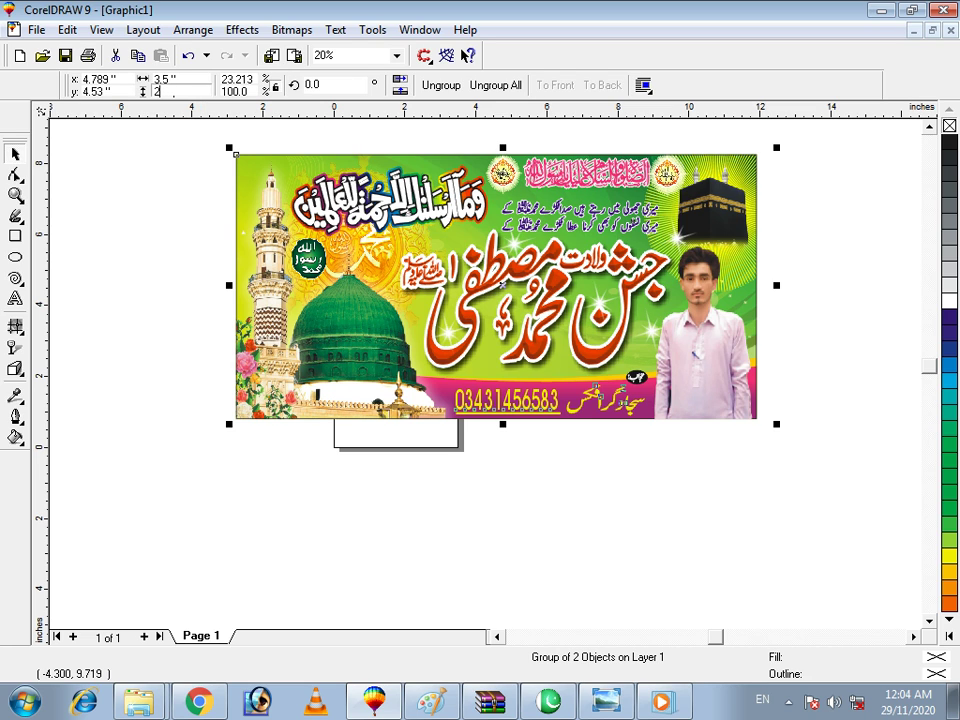
type("2.0")
key("Return")
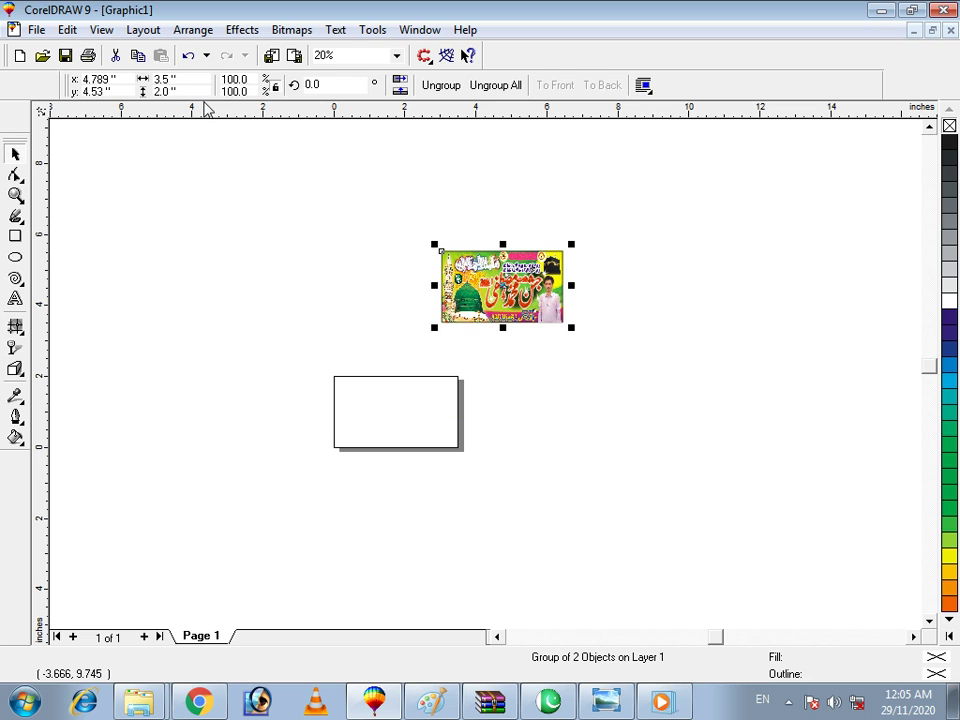
Place the resized banner over the page and stretch its left side to the page edge, about 3.56 inches wide in total
left_click_drag(497, 317, 437, 414)
scroll(440, 422, "up", 3)
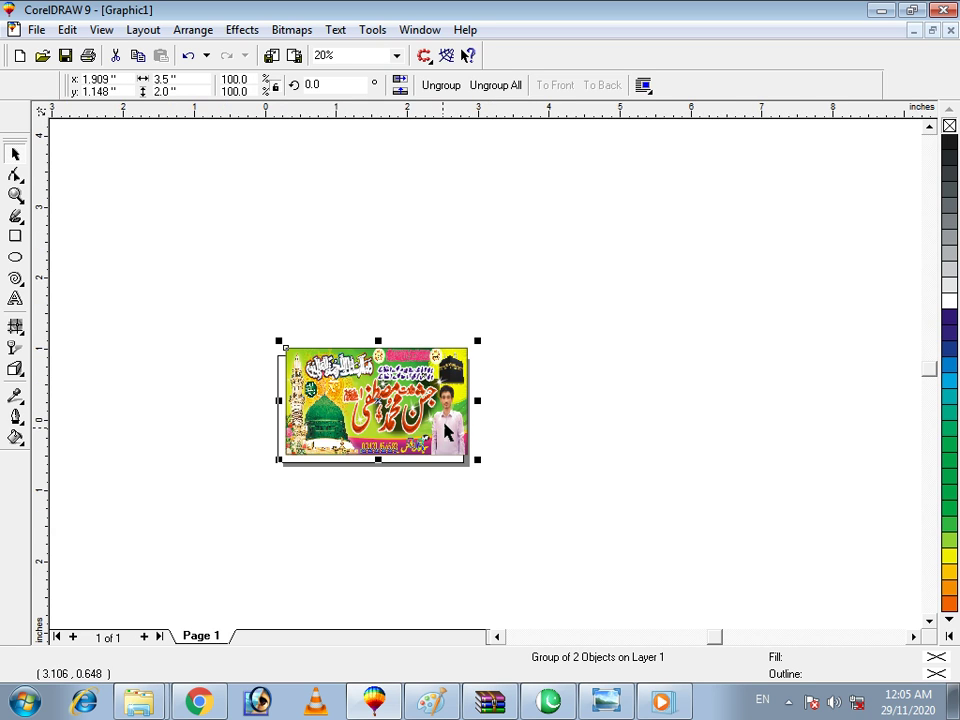
scroll(514, 503, "up", 2)
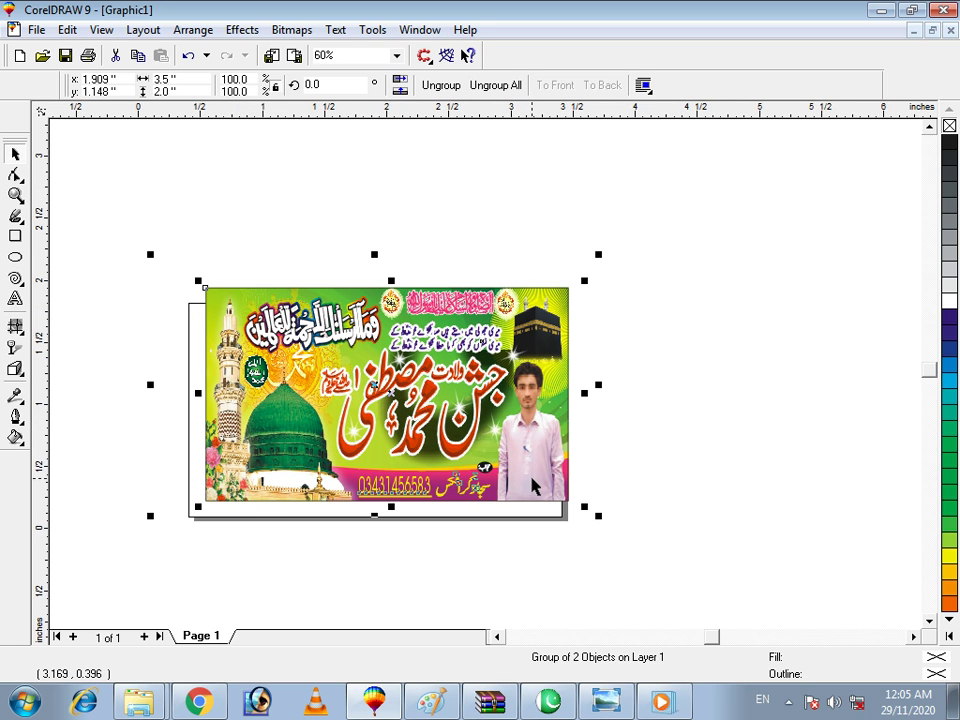
scroll(533, 487, "up", 1)
left_click_drag(500, 345, 501, 388)
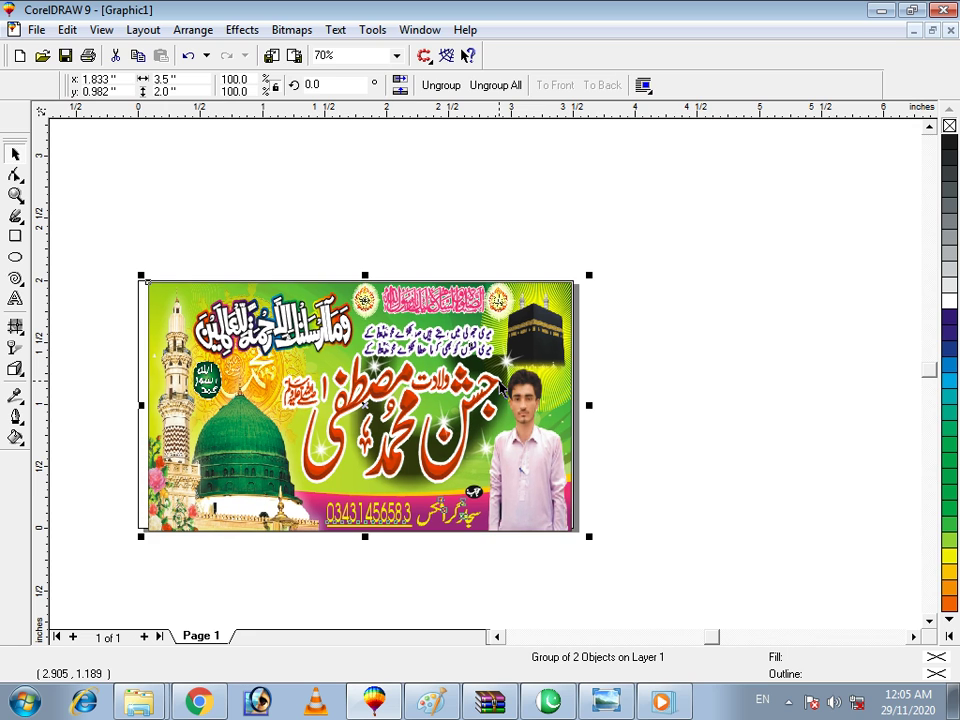
left_click_drag(140, 405, 133, 405)
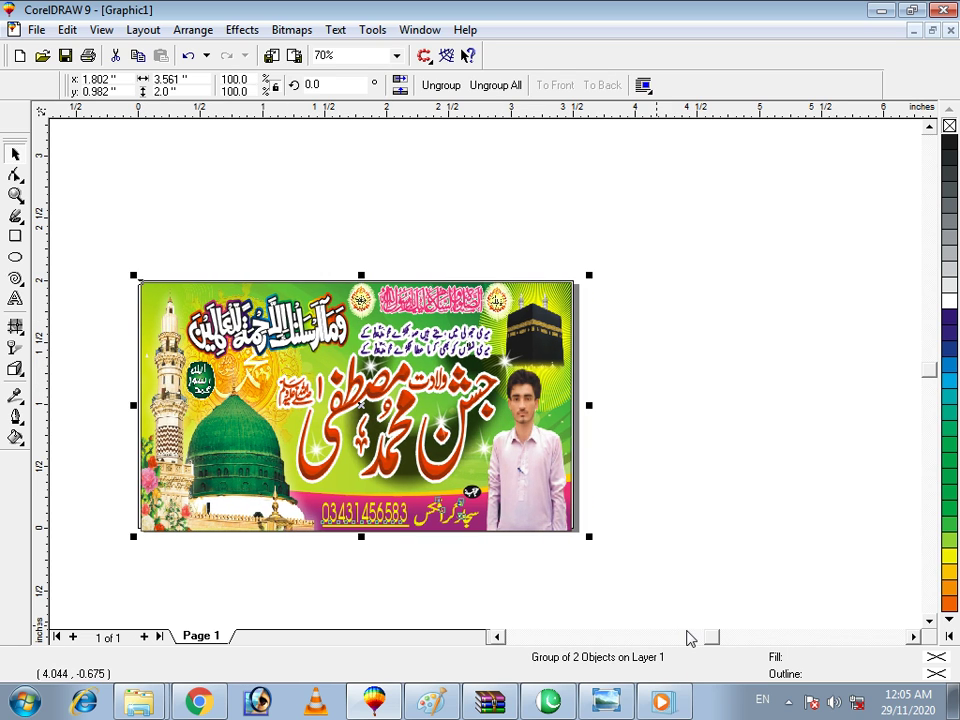
Ungroup all objects in the banner design and clear the selection
left_click(929, 621)
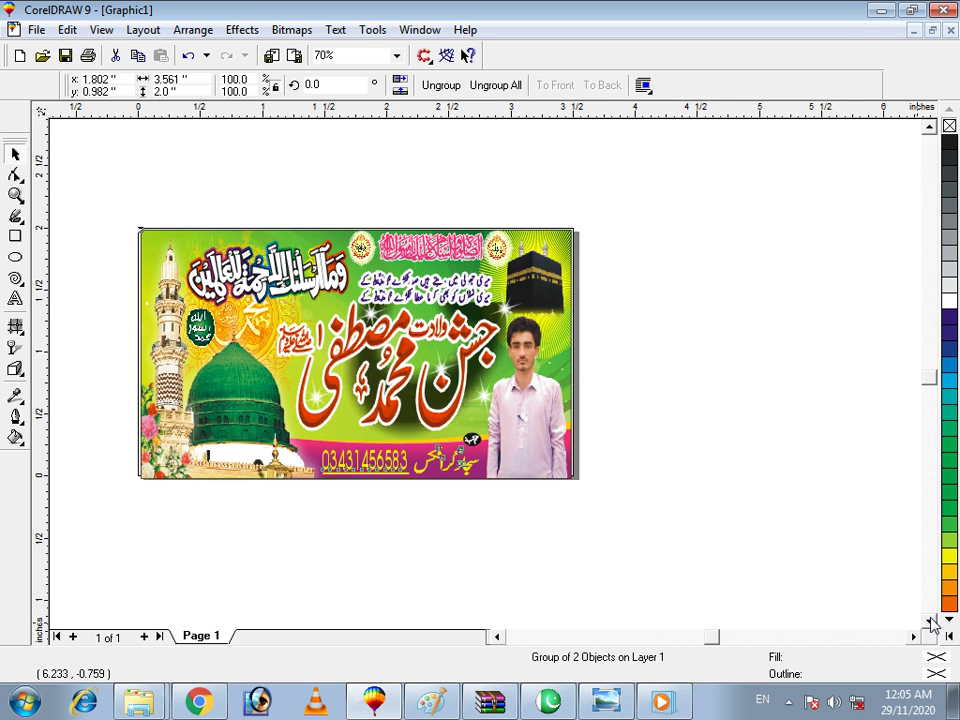
left_click(929, 621)
scroll(607, 508, "up", 1)
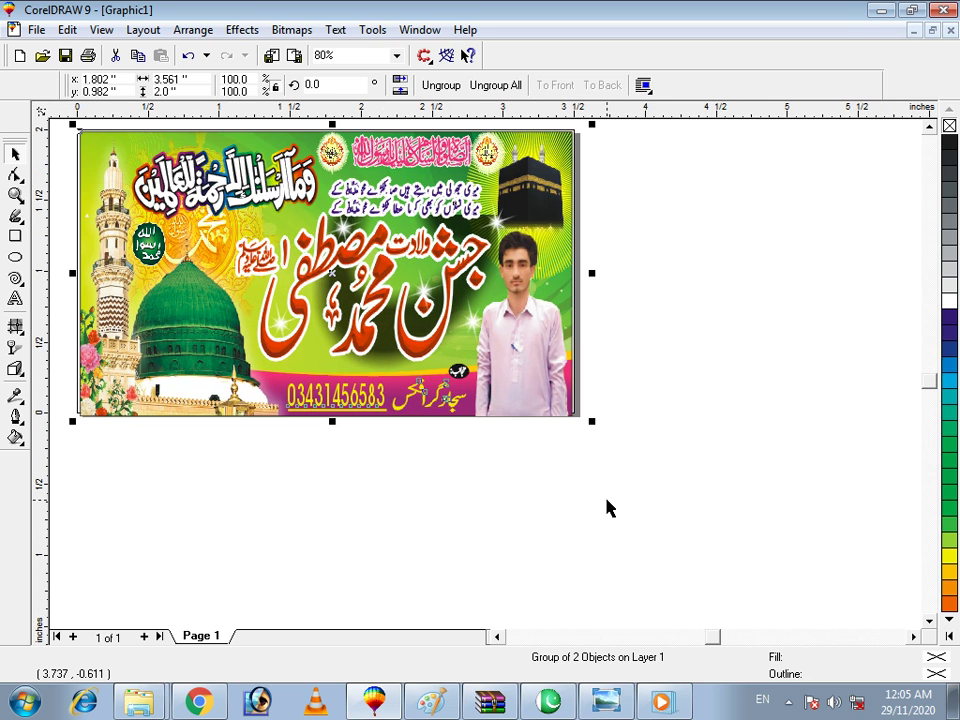
left_click(478, 370)
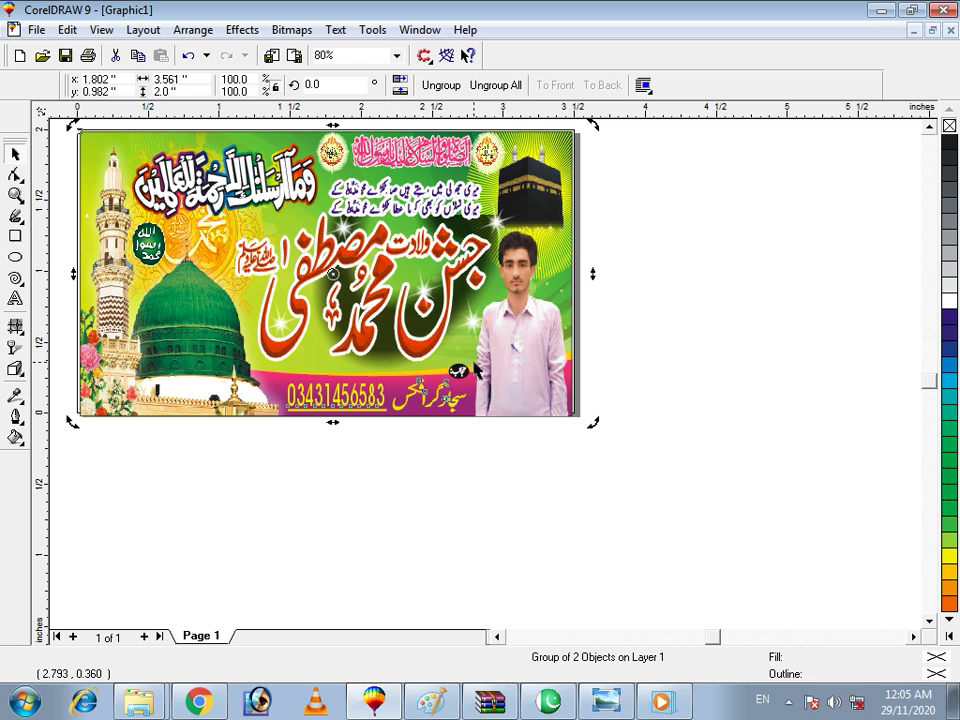
right_click(414, 210)
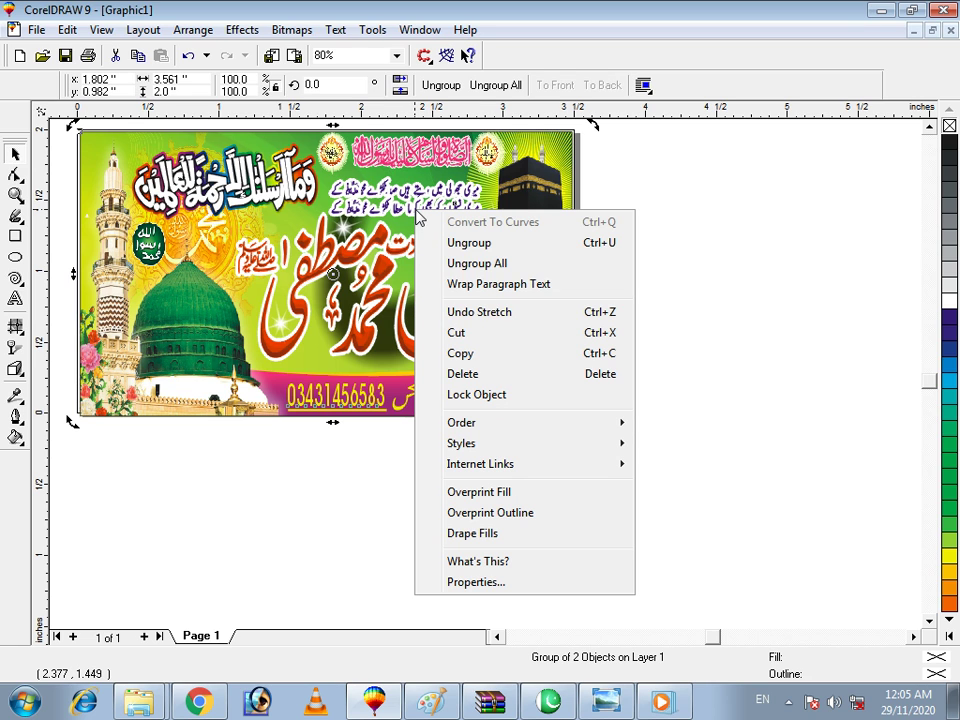
left_click(476, 264)
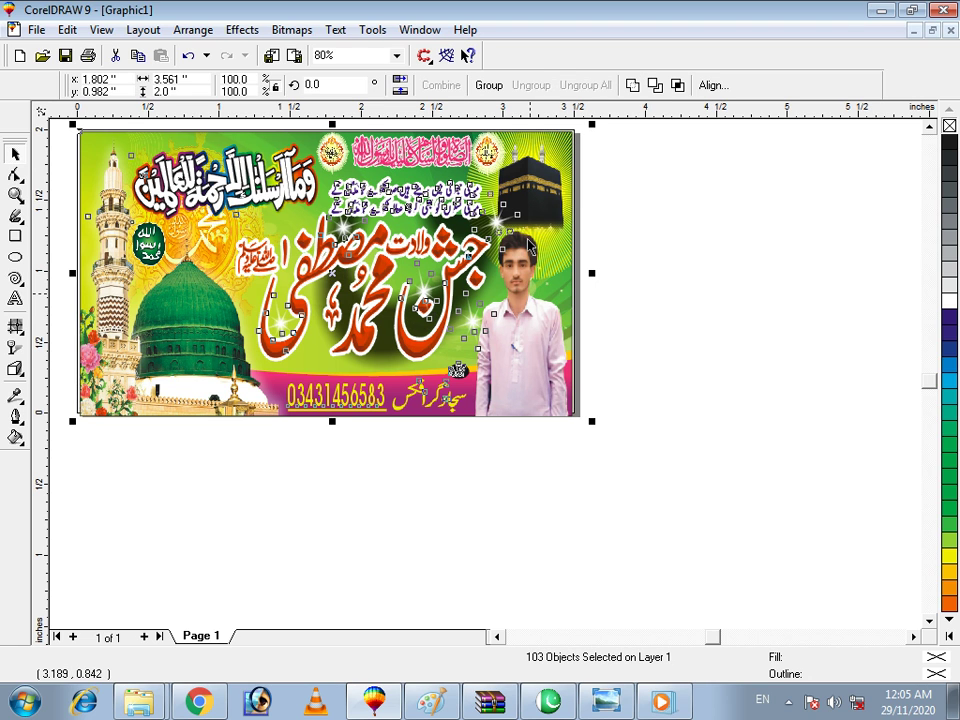
key("Escape")
key("F10")
left_click(517, 187)
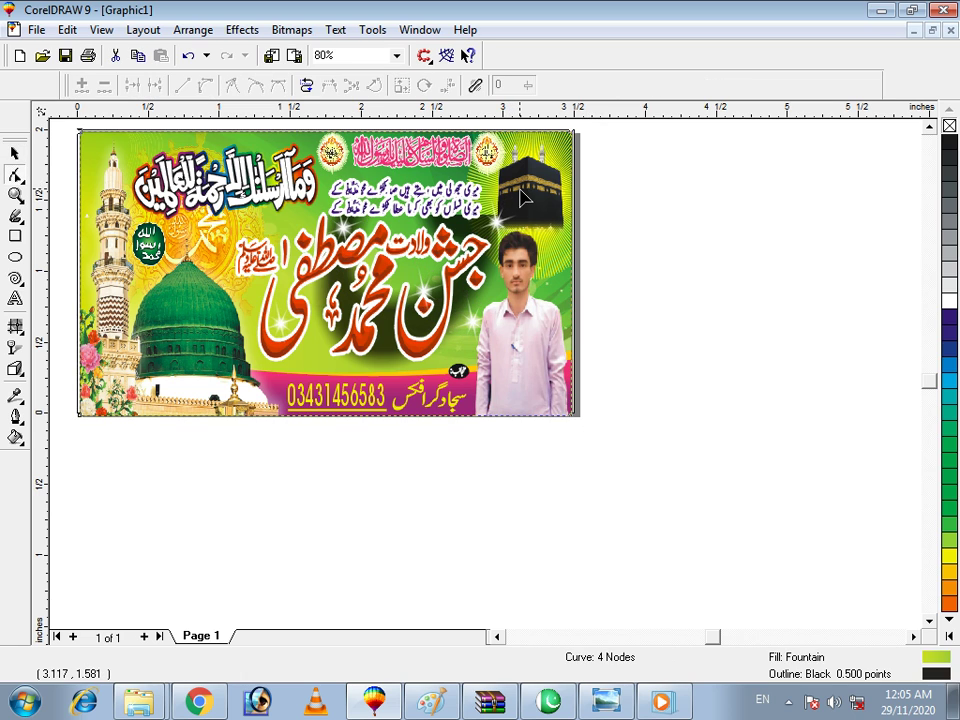
left_click(424, 204)
left_click(346, 269)
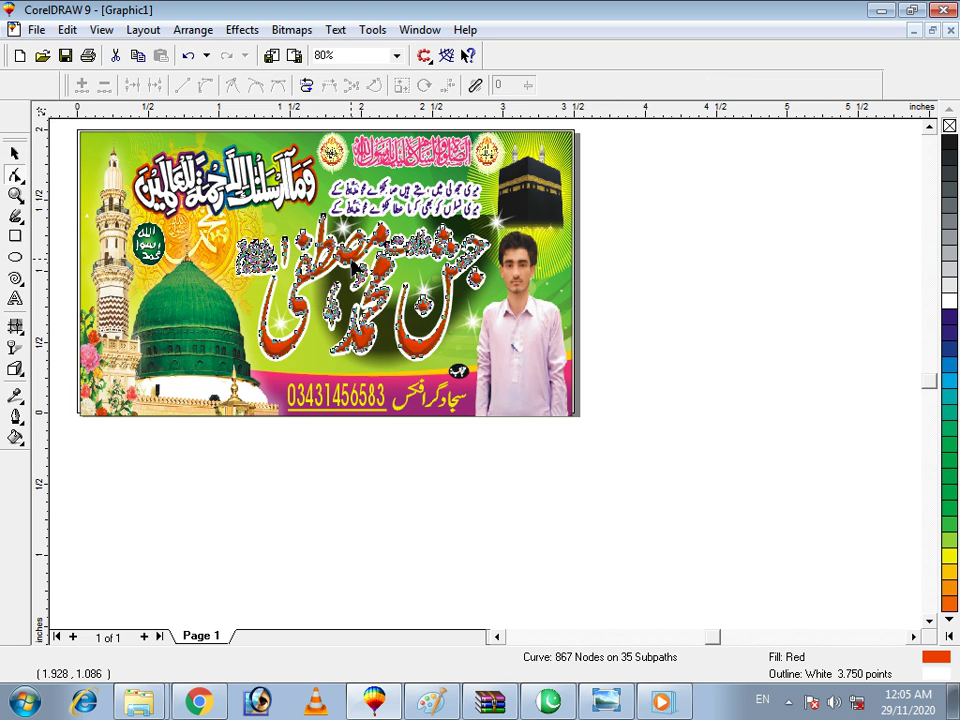
left_click_drag(342, 260, 475, 262)
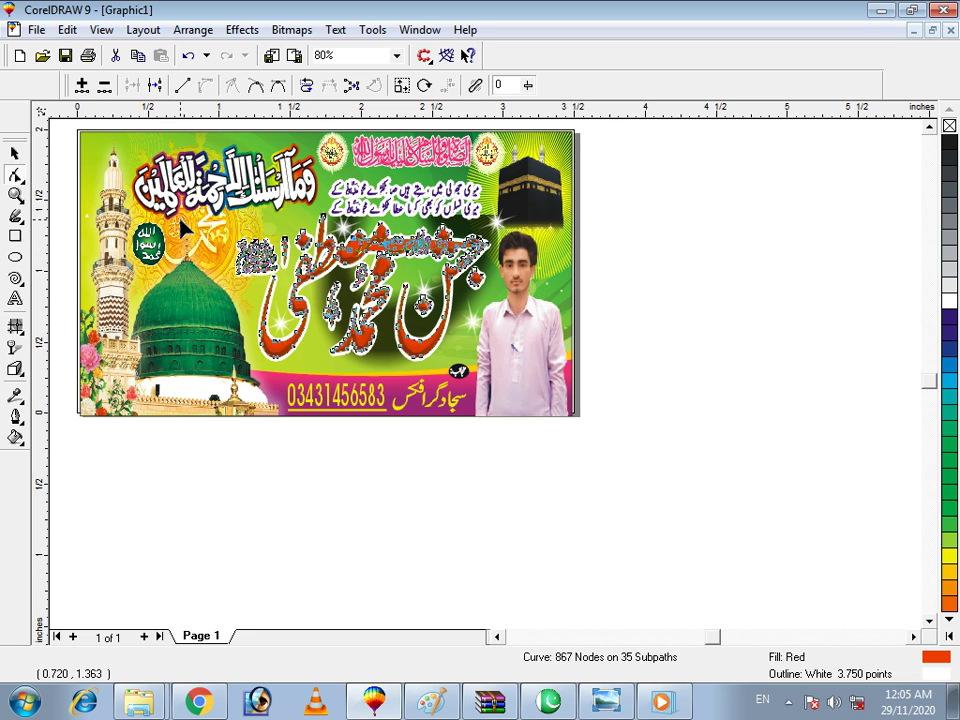
key("ctrl+z")
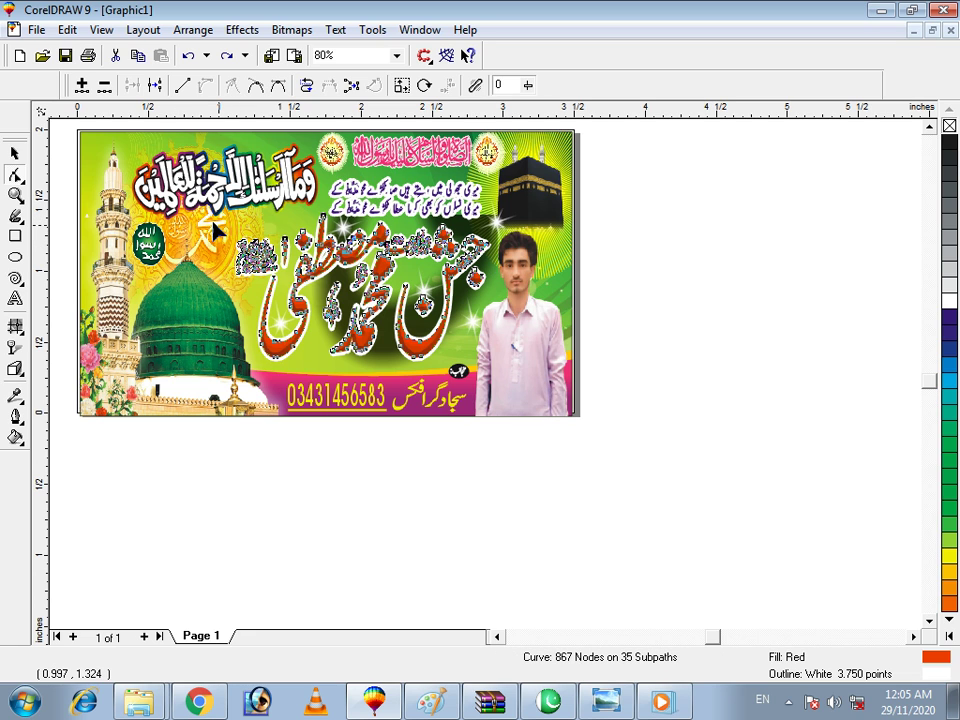
Move the bitmap of the large red calligraphy title off the page, beside the banner
left_click(15, 153)
key("ctrl+v")
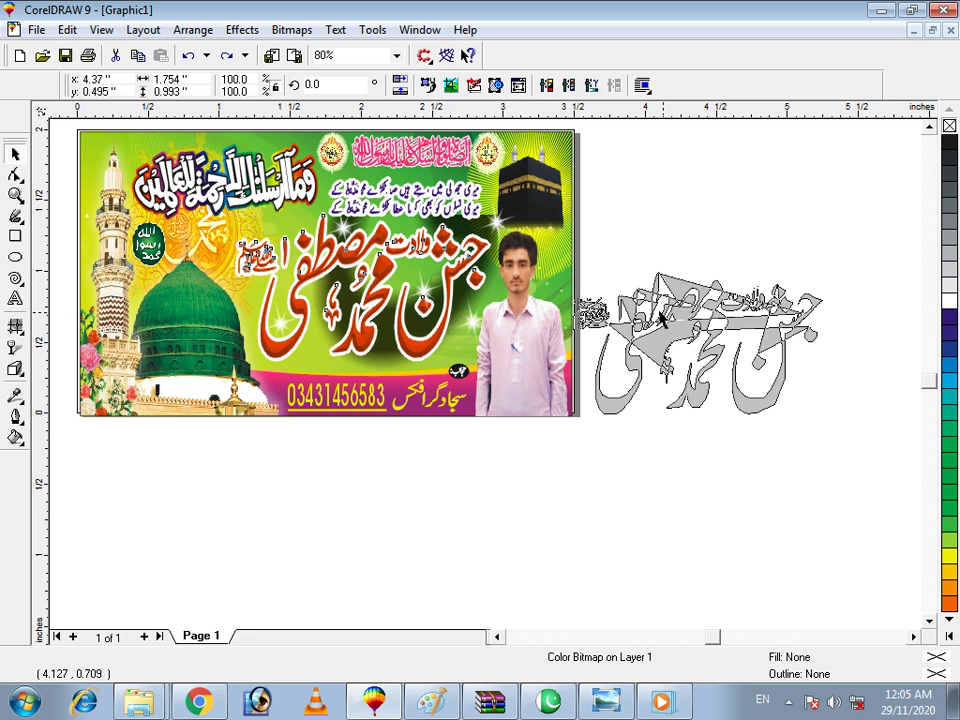
left_click(348, 247)
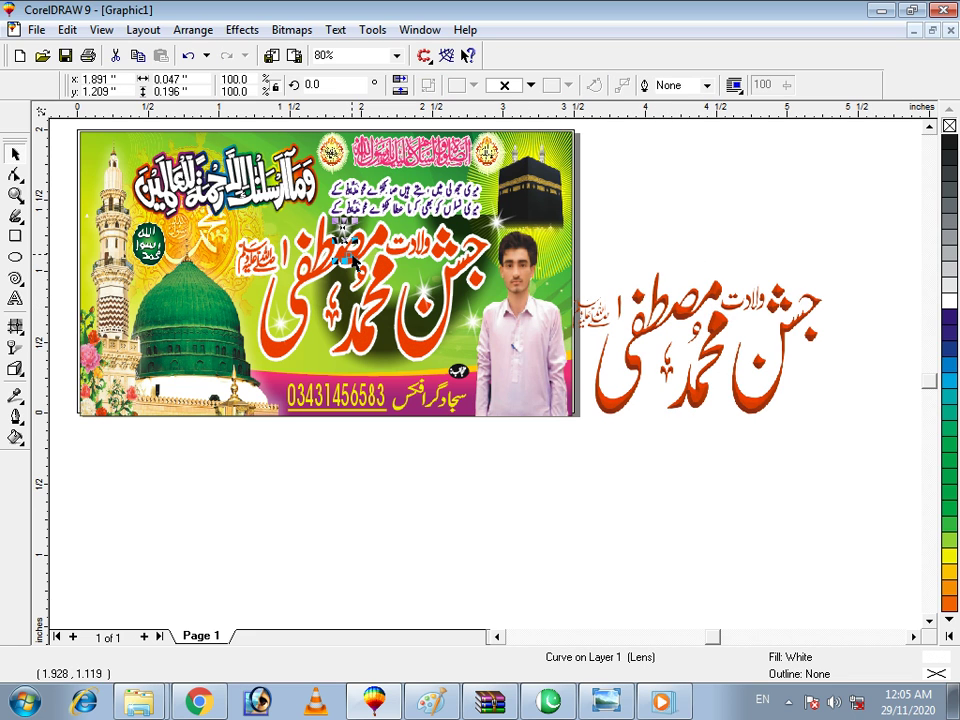
Move the red title calligraphy curve off the page below its bitmap copy, and the white outlined calligraphy below the banner
left_click(412, 355)
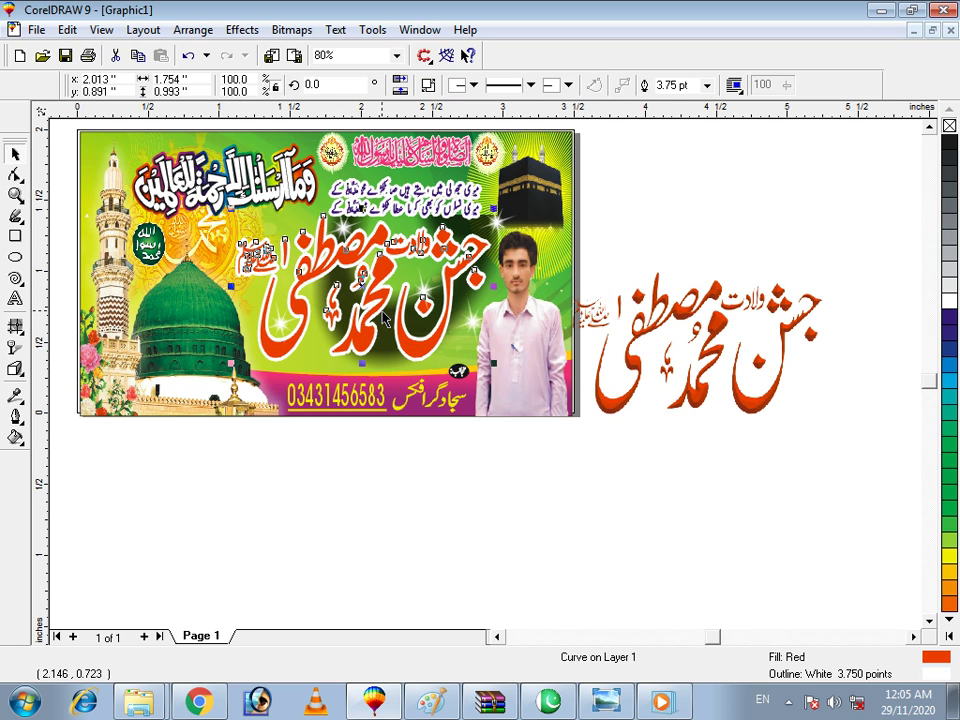
left_click_drag(412, 355, 678, 452)
left_click(258, 188)
left_click_drag(258, 188, 432, 390)
left_click_drag(357, 404, 257, 338)
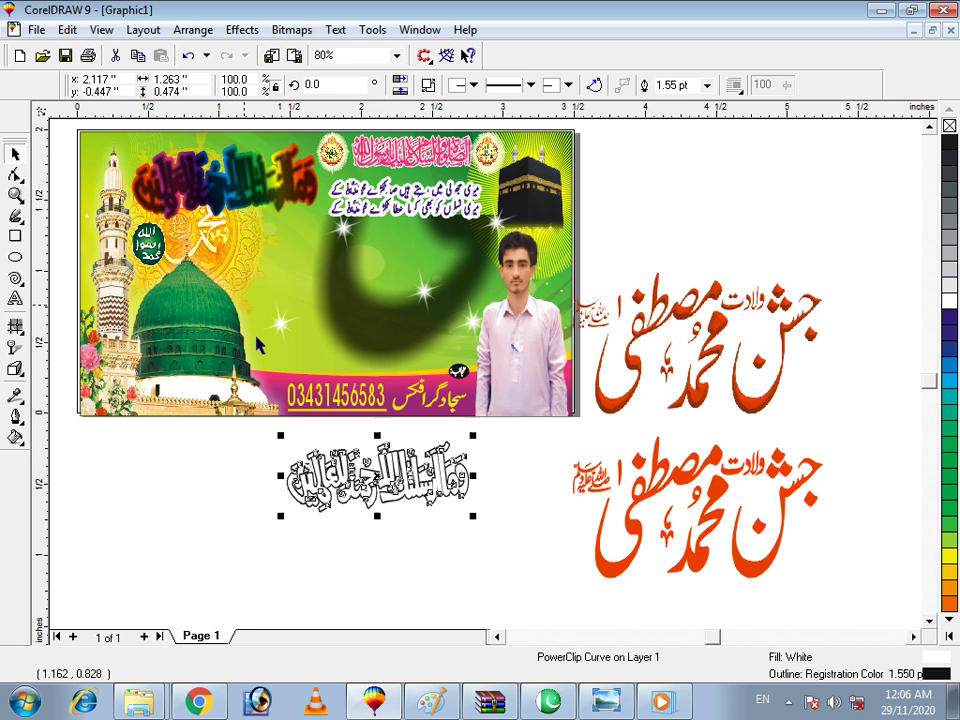
Move the blurred black calligraphy shadow and its rainbow-coloured backing shape below the banner
left_click(242, 192)
left_click_drag(242, 192, 411, 462)
left_click(258, 172)
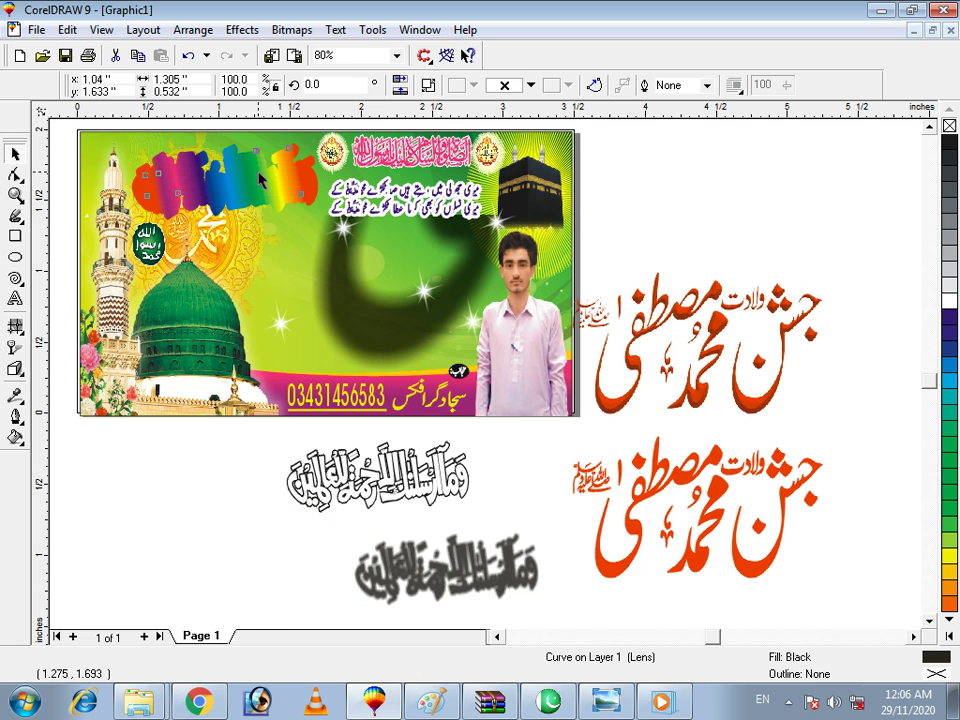
left_click_drag(228, 185, 180, 484)
Open the background PowerClip's contents for editing and move the Kaaba picture off the page
left_click(165, 290)
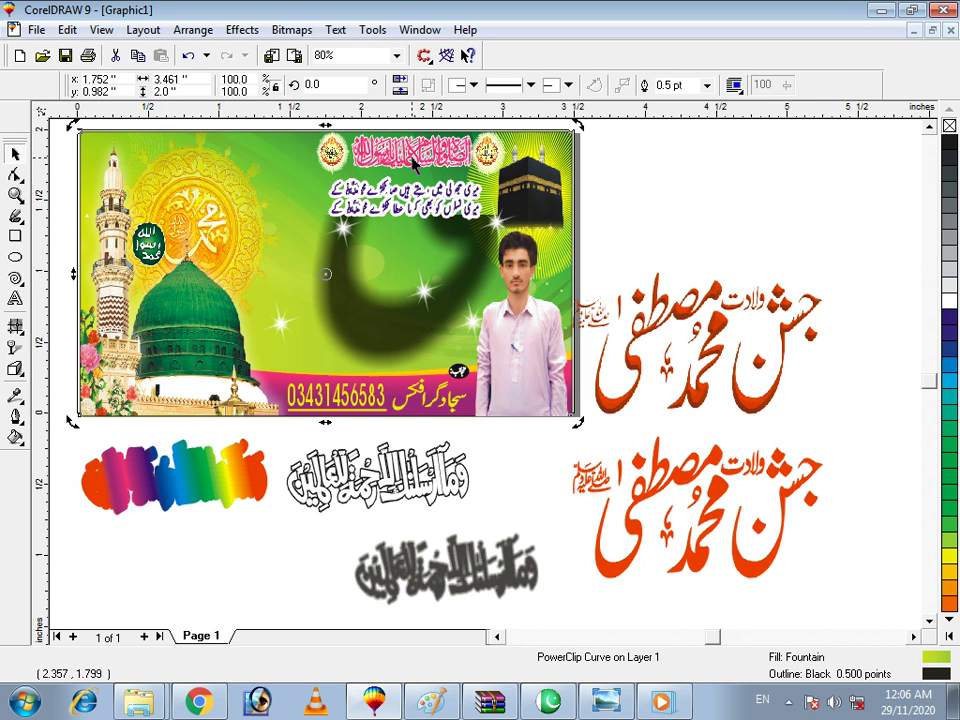
key("F10")
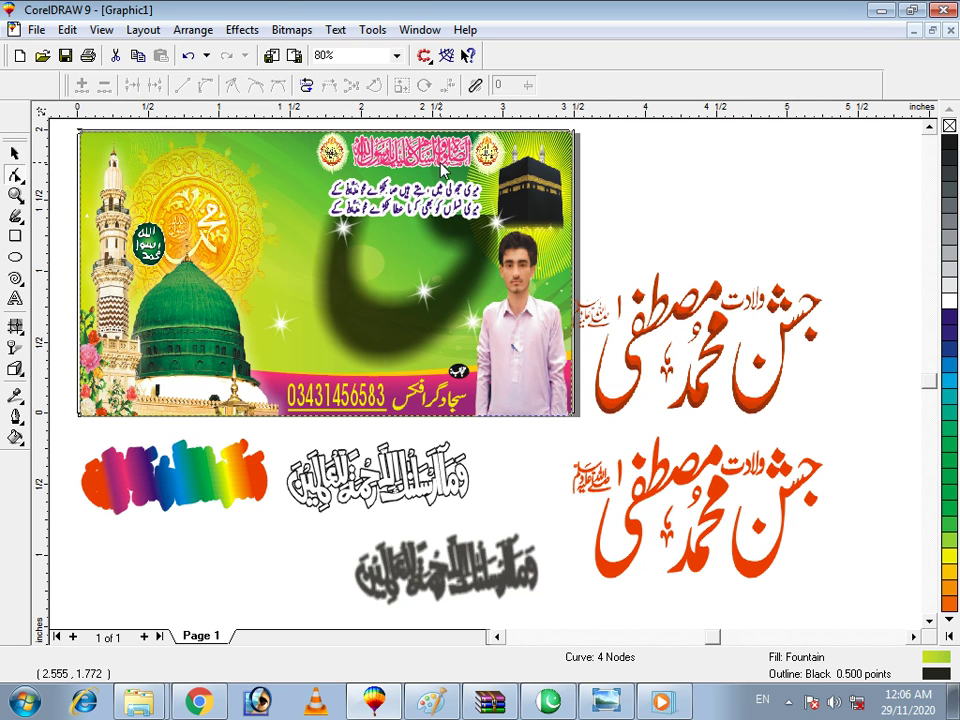
right_click(440, 163)
left_click(505, 197)
left_click(519, 213)
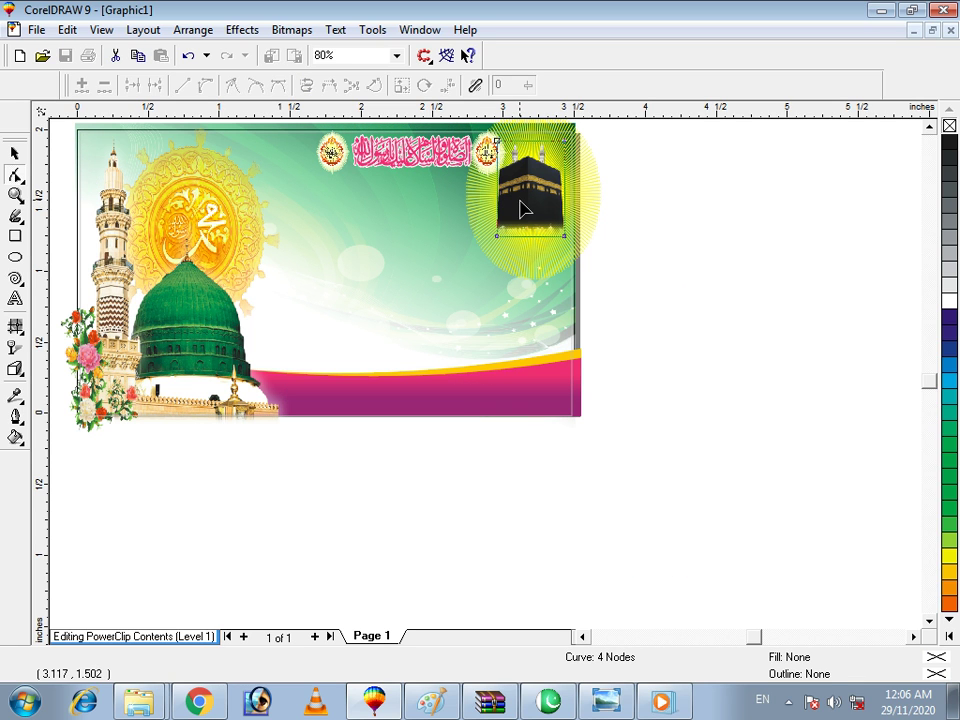
left_click(15, 153)
left_click_drag(517, 206, 690, 253)
Move the pink calligraphy line and both small round emblems off the page, around the Kaaba picture
left_click(427, 154)
left_click_drag(445, 158, 771, 167)
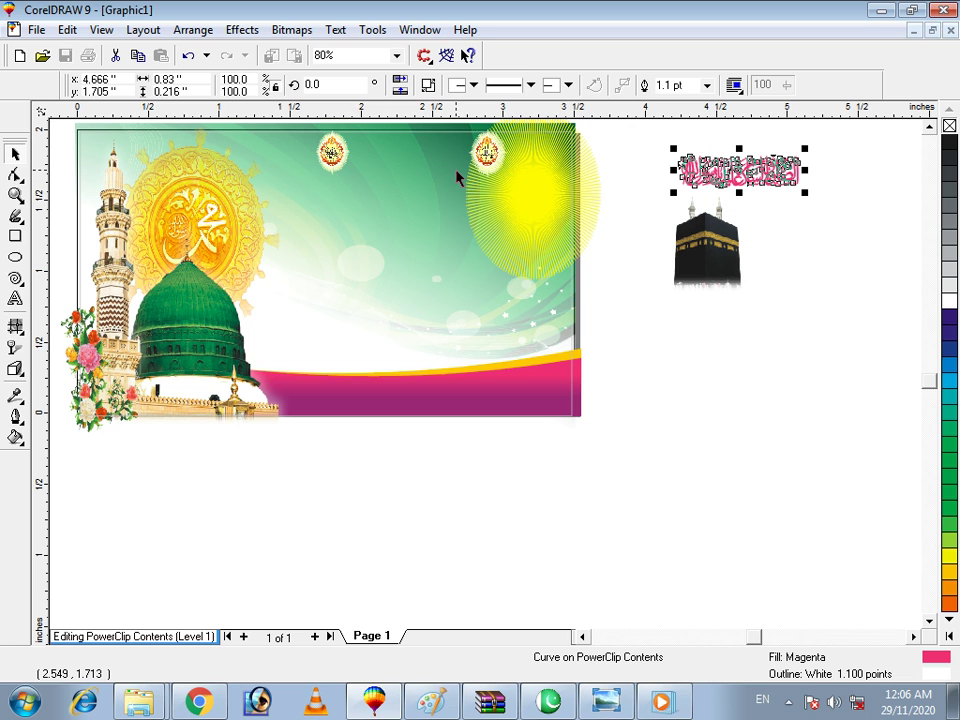
left_click(486, 160)
left_click_drag(487, 160, 789, 324)
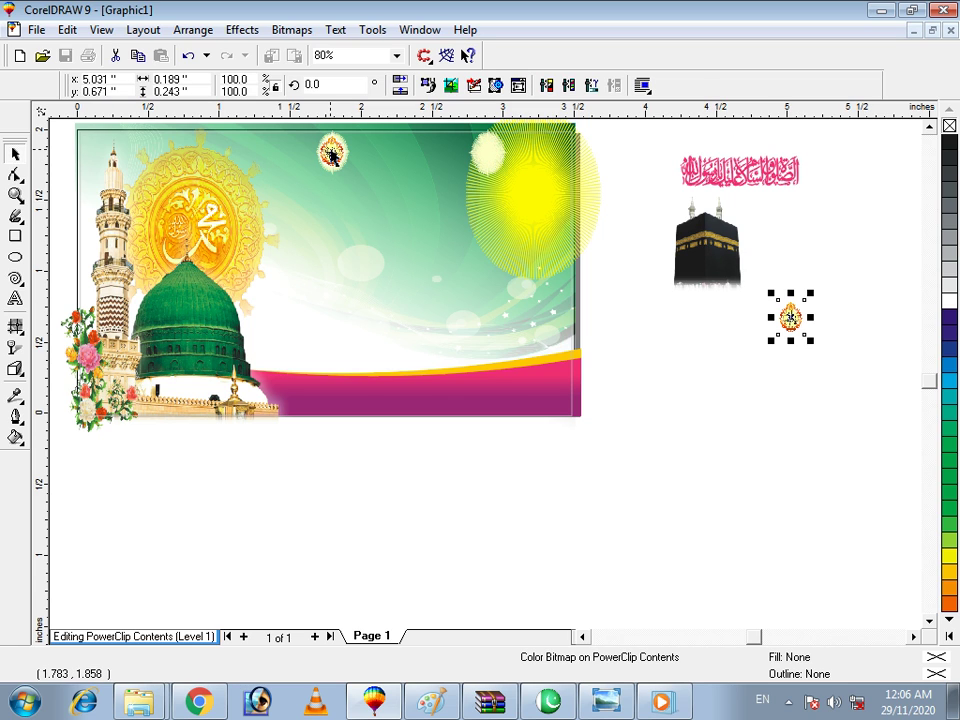
left_click_drag(333, 155, 870, 199)
Move one ray of the yellow sunburst off the page and finish editing the PowerClip contents
left_click_drag(529, 209, 707, 296)
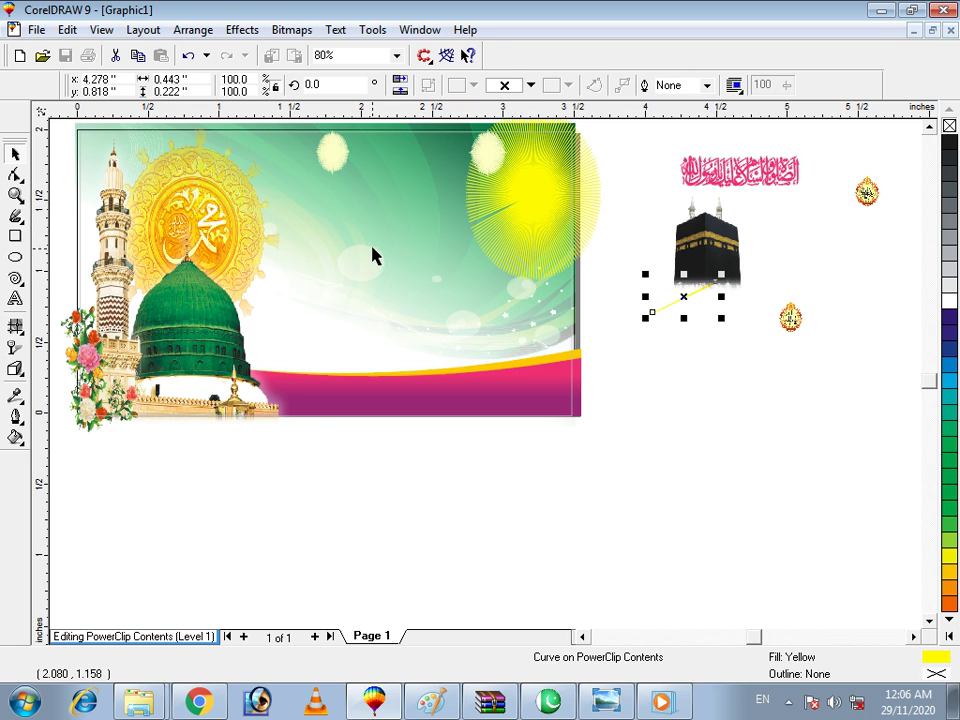
right_click(366, 229)
left_click(452, 284)
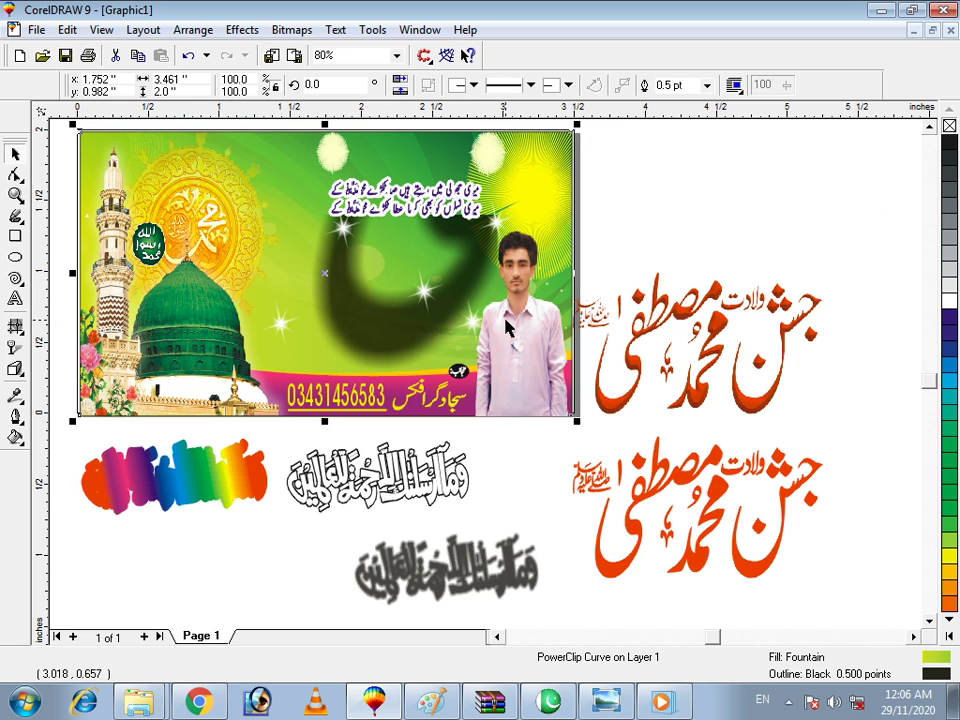
Move the man's photo beside the red titles and the phone number text below the rainbow shape
left_click(529, 320)
left_click_drag(529, 337, 857, 290)
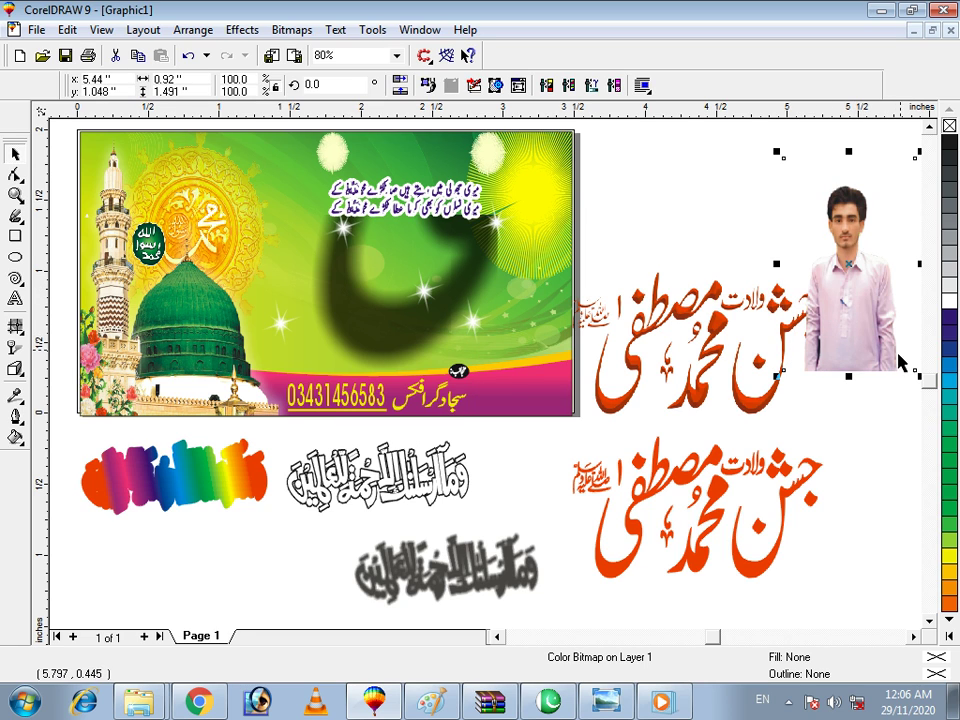
left_click_drag(870, 337, 881, 317)
left_click_drag(349, 399, 245, 551)
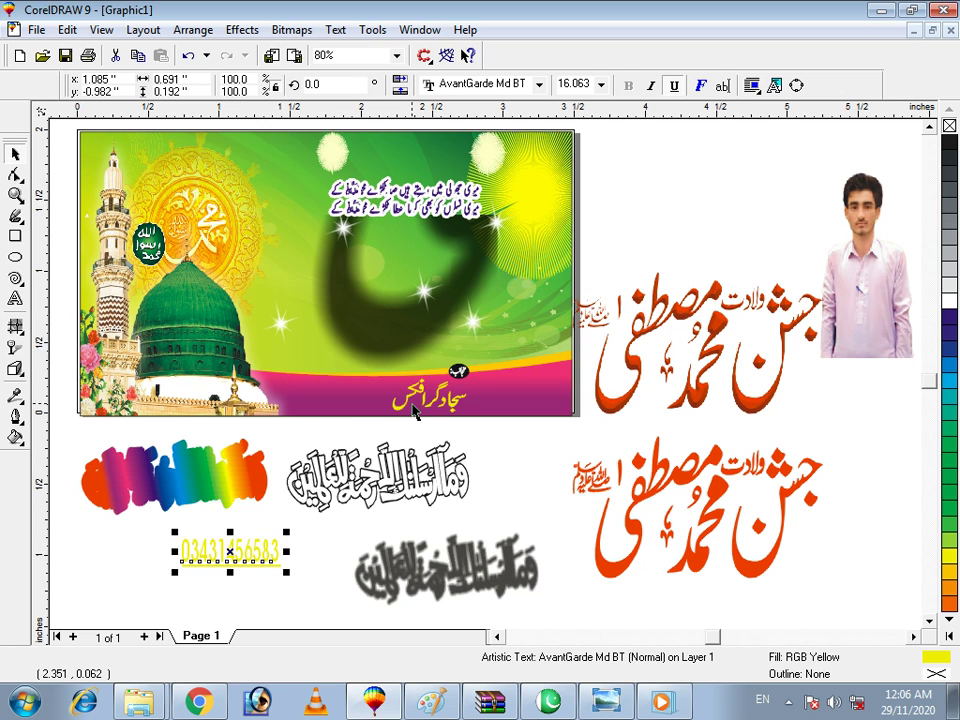
Move the leftmost piece of the yellow Urdu lettering below the banner, beside the phone number
left_click(422, 399)
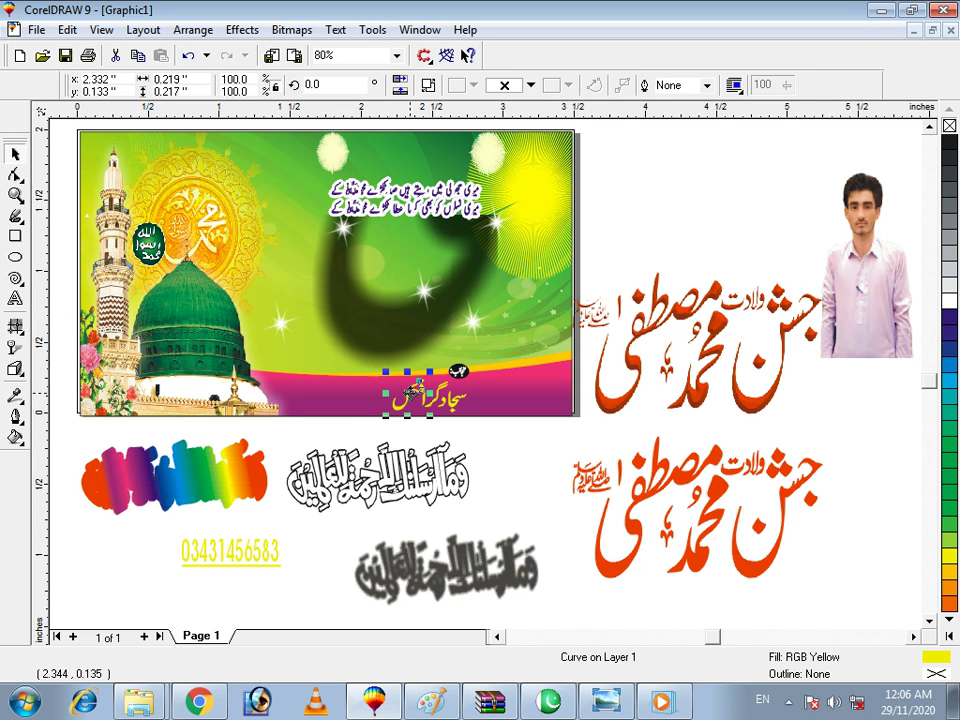
left_click(411, 392)
left_click_drag(411, 398, 377, 433)
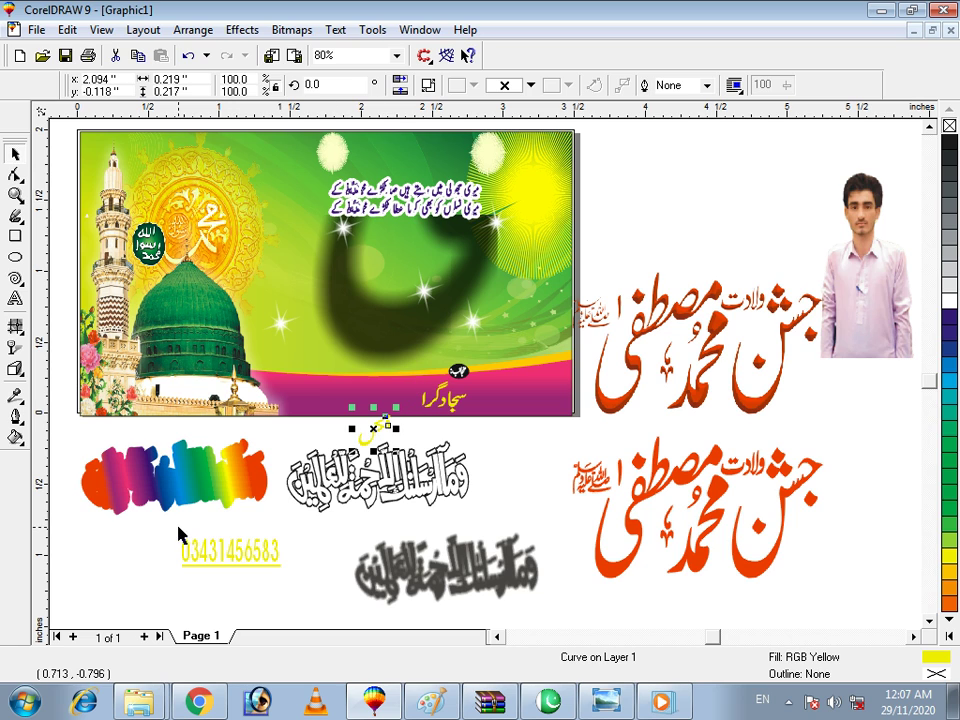
left_click(128, 570)
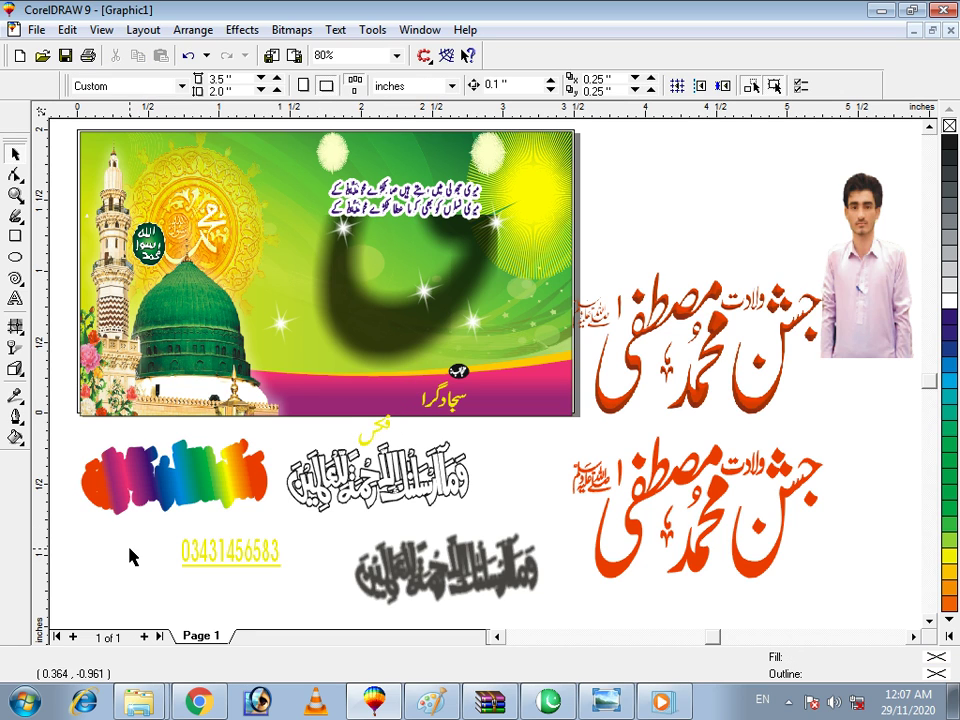
left_click(377, 428)
key("F10")
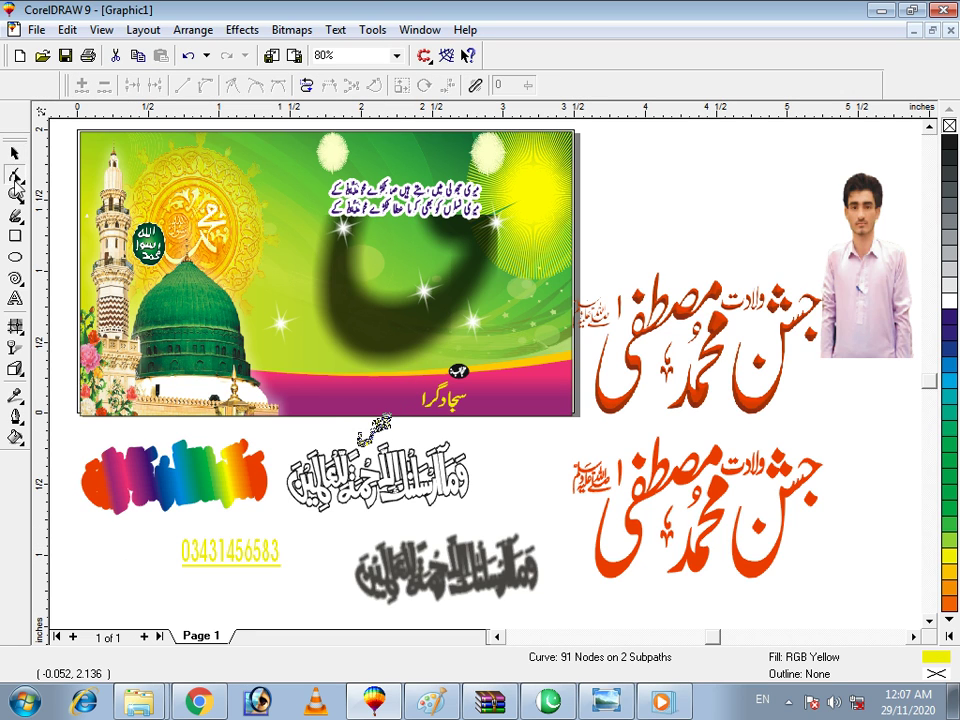
left_click(15, 153)
left_click_drag(385, 430, 91, 552)
Move the two middle pieces of the yellow Urdu lettering next to the piece already below the banner
left_click(424, 399)
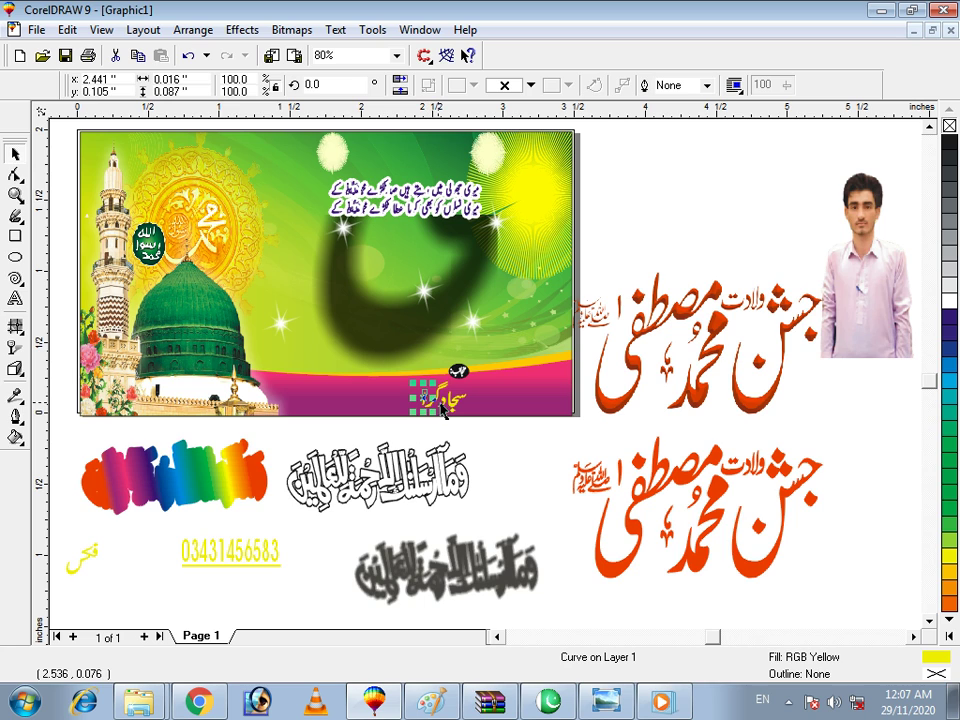
left_click(444, 405)
left_click_drag(439, 392, 111, 562)
left_click(425, 400)
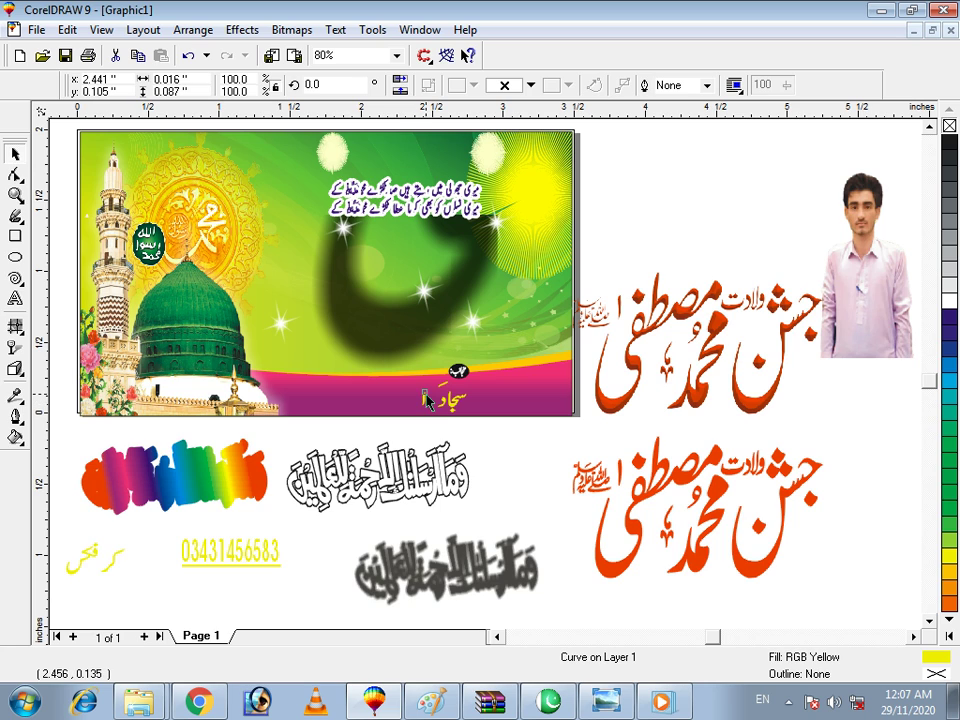
left_click(425, 402)
left_click_drag(210, 476, 114, 547)
Move the remaining yellow Urdu letters below the banner to complete the lettering beside the phone number, and clear the selection
left_click(447, 410)
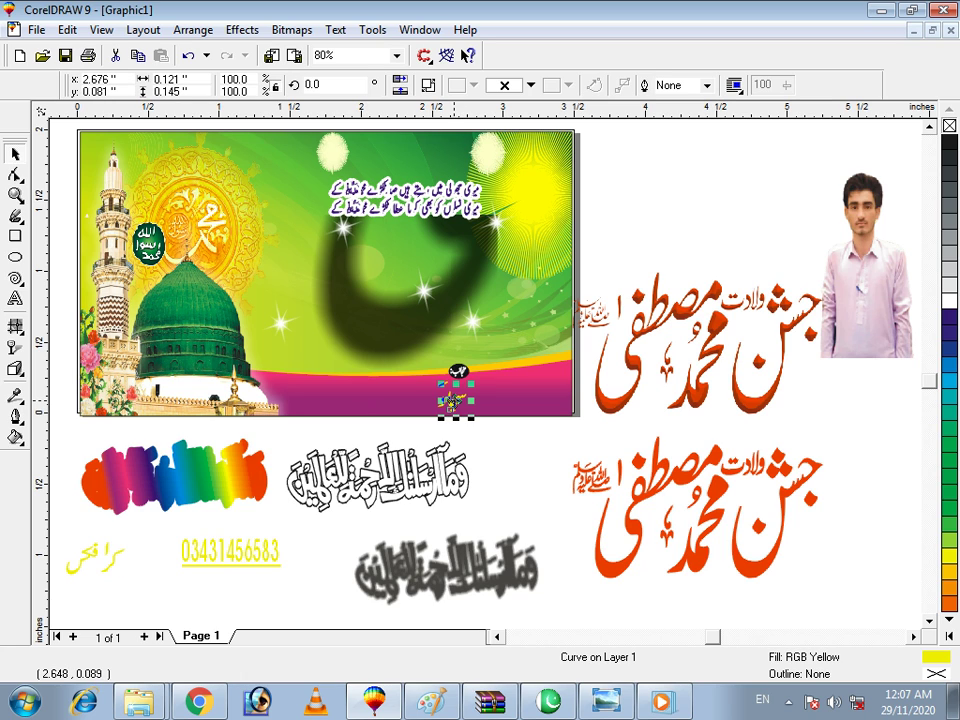
left_click_drag(426, 433, 146, 566)
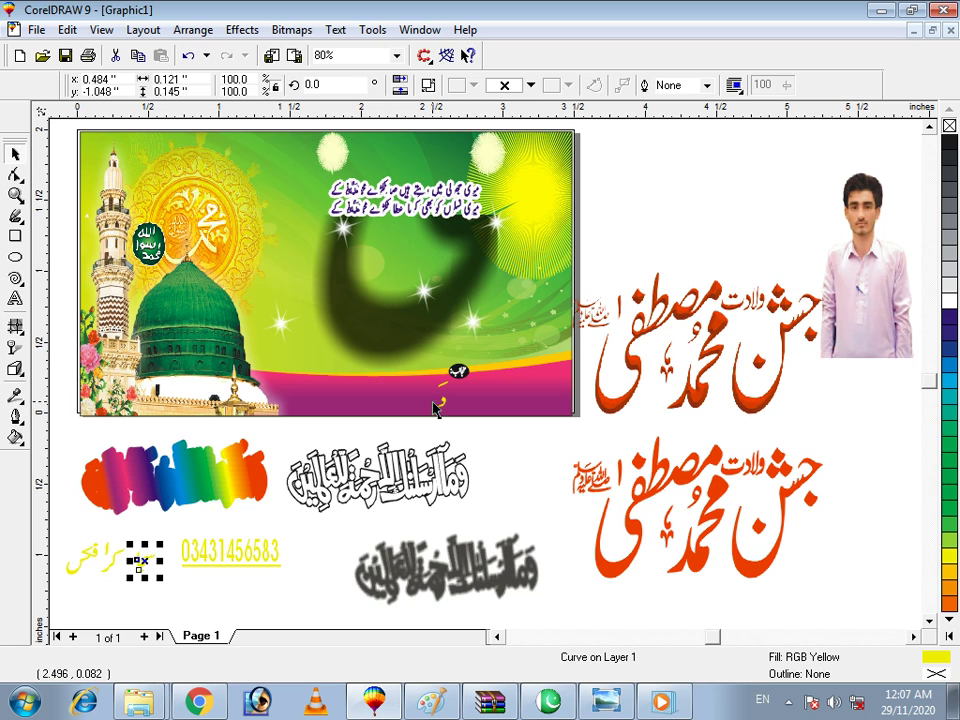
left_click(442, 404)
left_click_drag(442, 404, 129, 556)
left_click(189, 519)
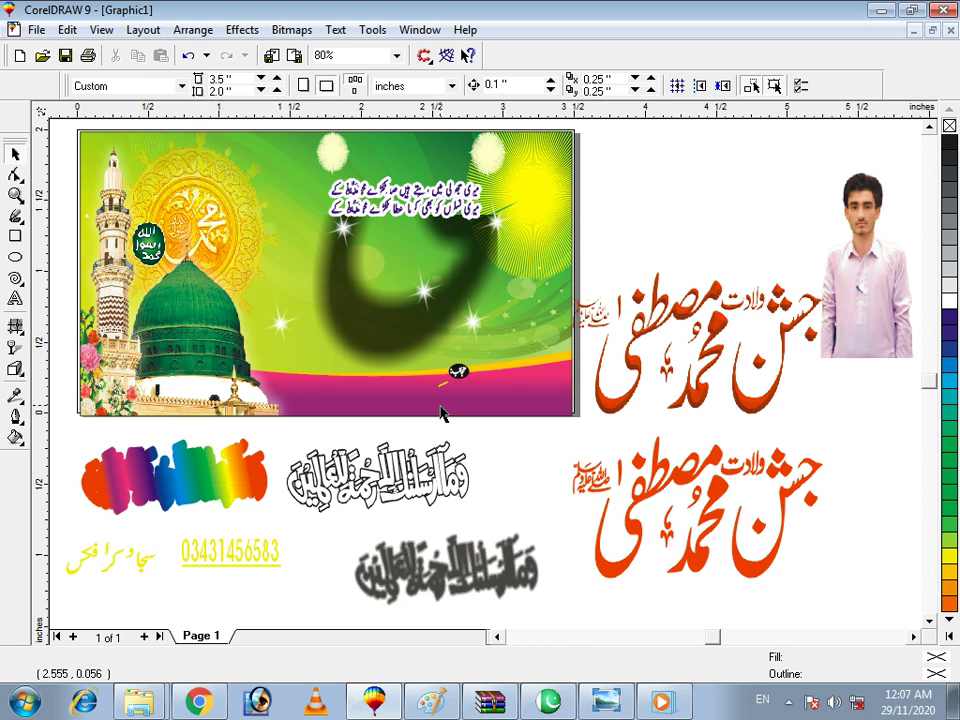
scroll(432, 293, "down", 1)
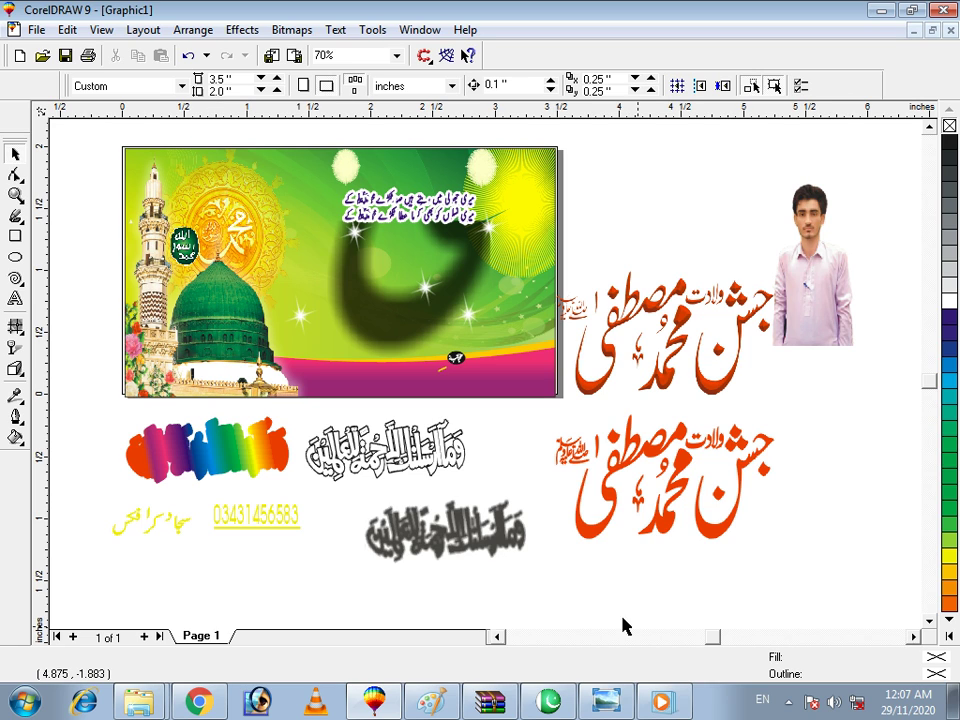
left_click(661, 702)
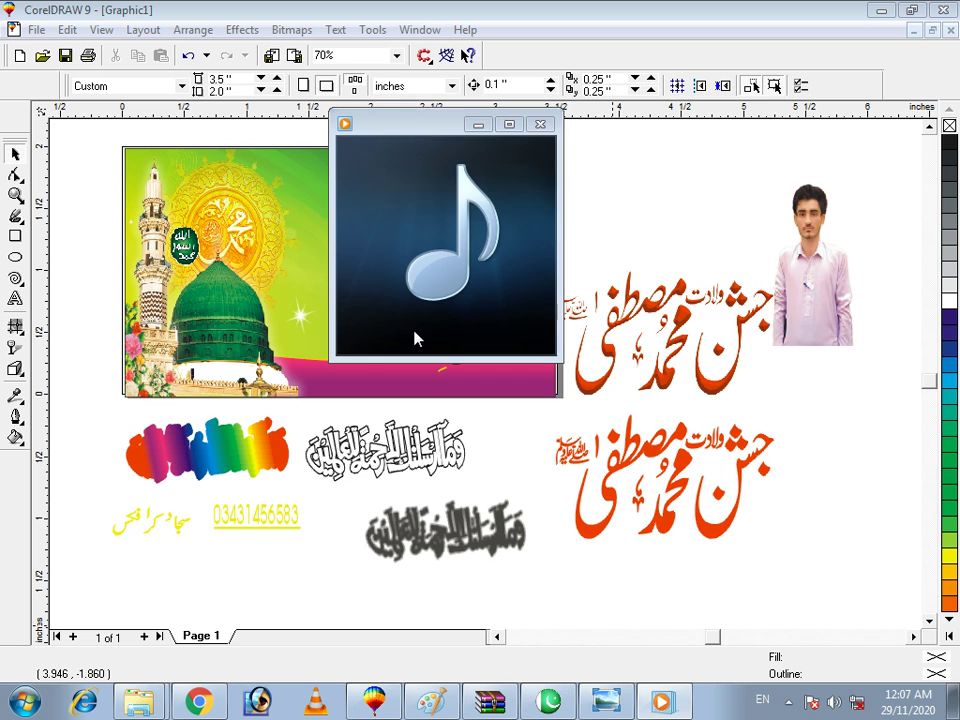
left_click(480, 126)
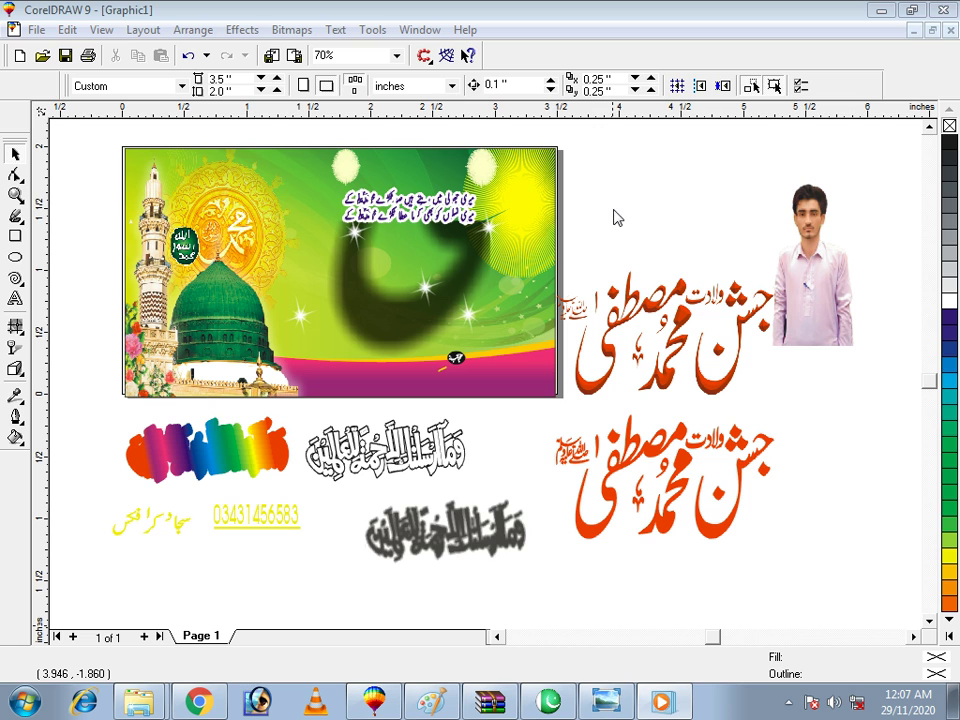
left_click(882, 10)
right_click(500, 102)
left_click(553, 156)
right_click(488, 119)
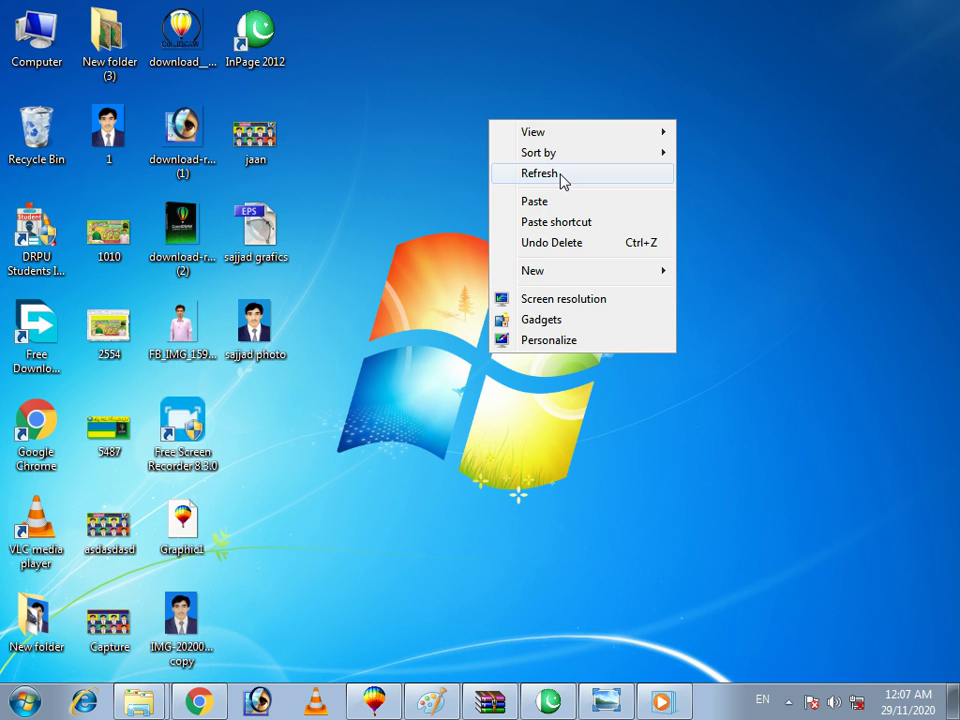
left_click(562, 180)
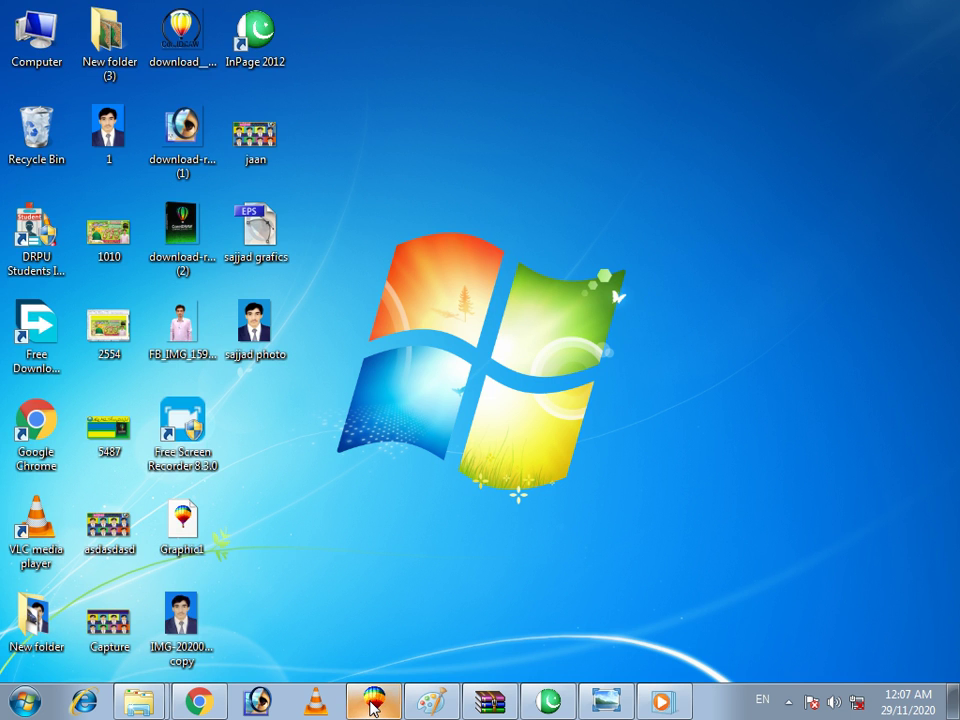
left_click(373, 706)
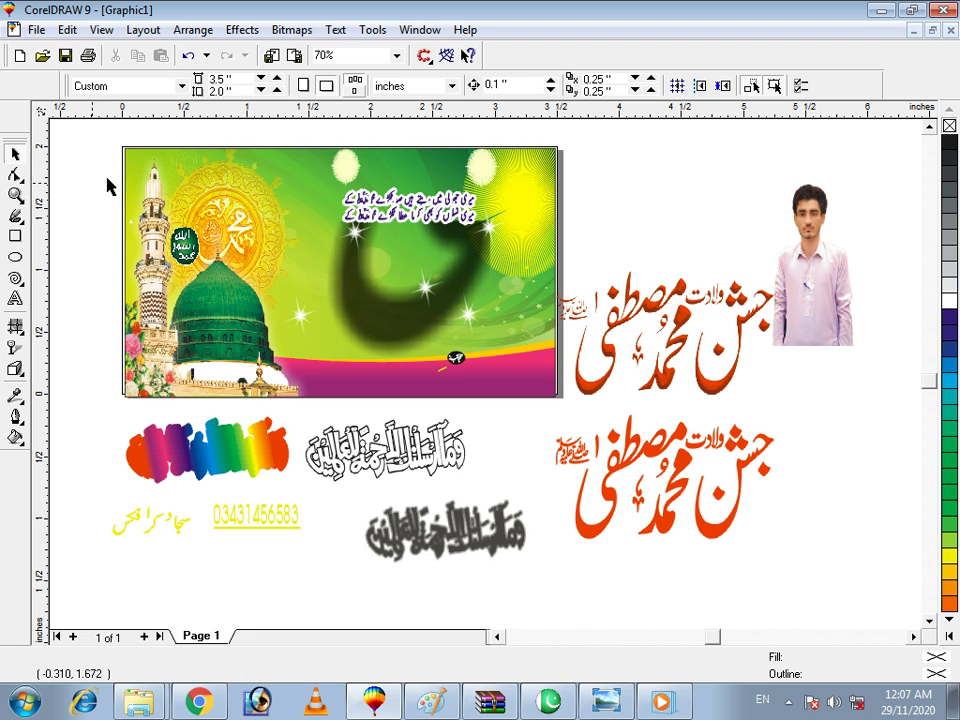
Undo the moves of the yellow Urdu lettering and the phone number text
key("ctrl+z")
key("ctrl+z")
key("ctrl+z")
key("ctrl+z")
key("ctrl+z")
key("ctrl+z")
key("ctrl+z")
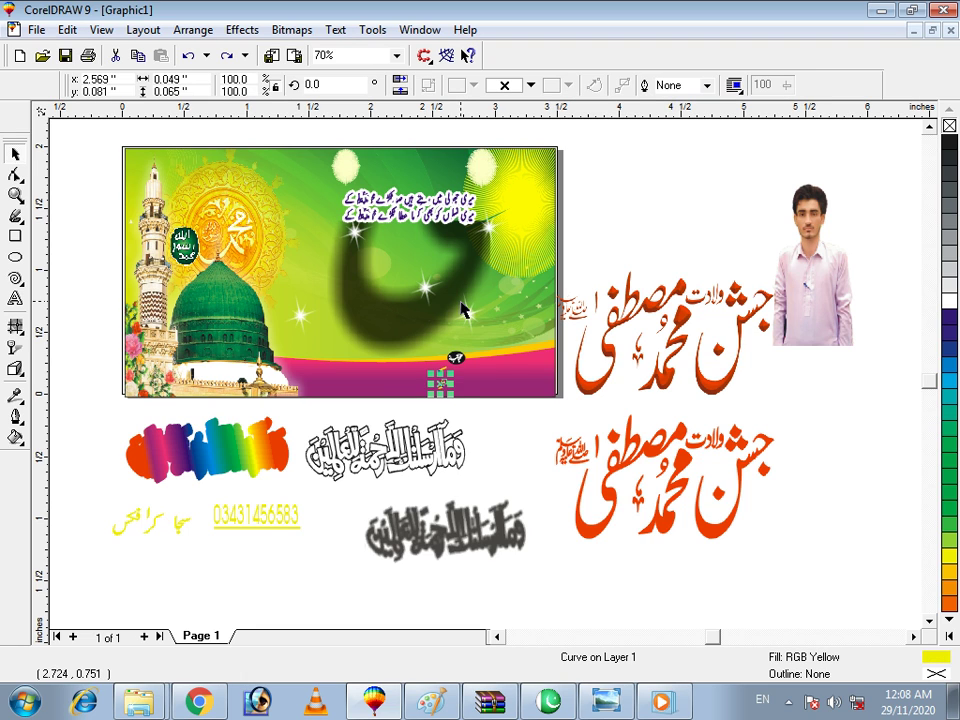
key("ctrl+z")
key("ctrl+z")
key("ctrl+z")
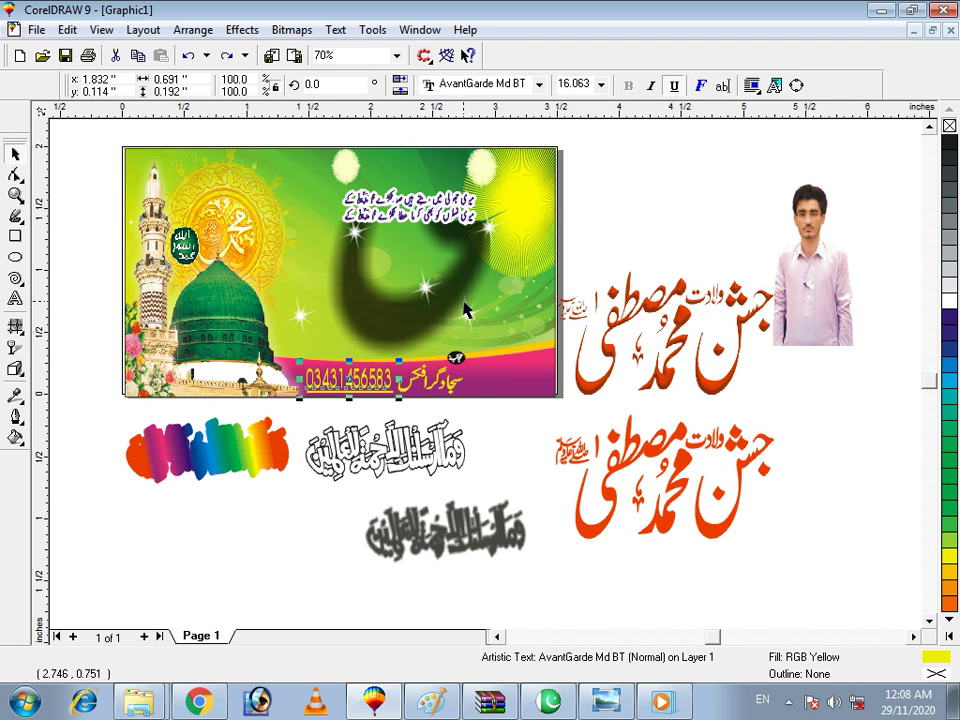
Undo the photo's move and all changes made to the background's PowerClip contents
key("ctrl+z")
key("ctrl+z")
key("ctrl+z")
key("ctrl+z")
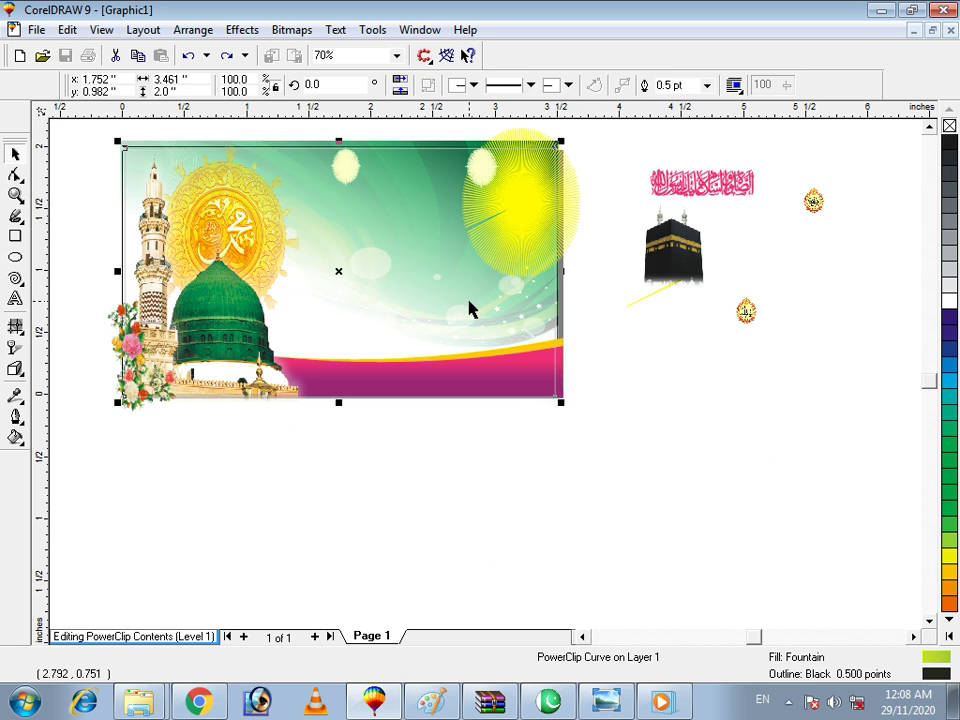
key("ctrl+z")
key("ctrl+z")
key("ctrl+z")
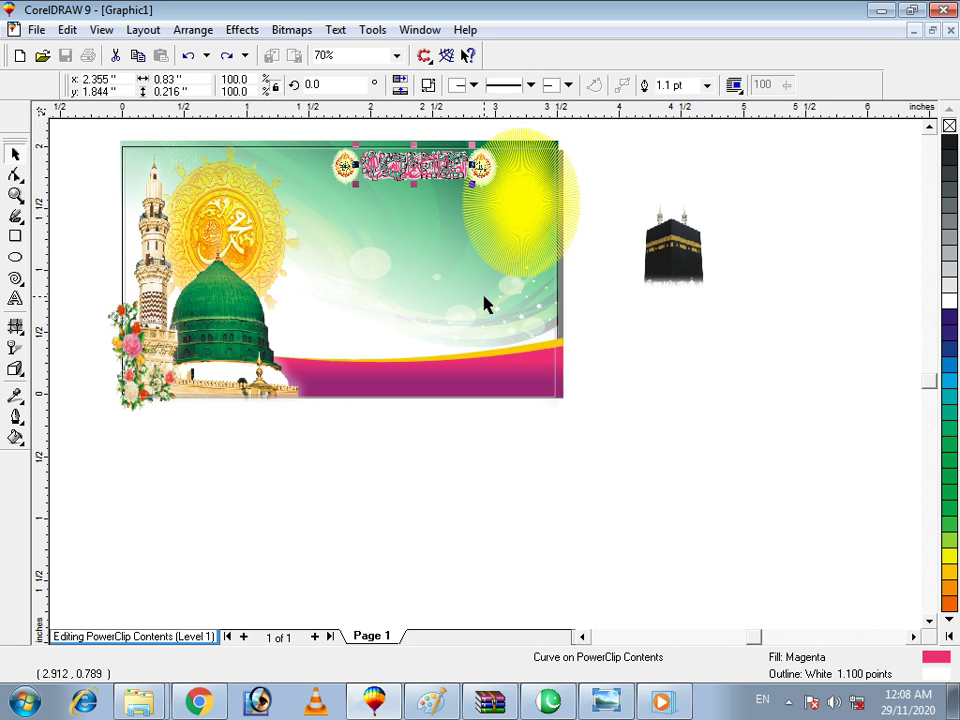
key("ctrl+shift+z")
key("ctrl+shift+z")
key("ctrl+shift+z")
key("ctrl+shift+z")
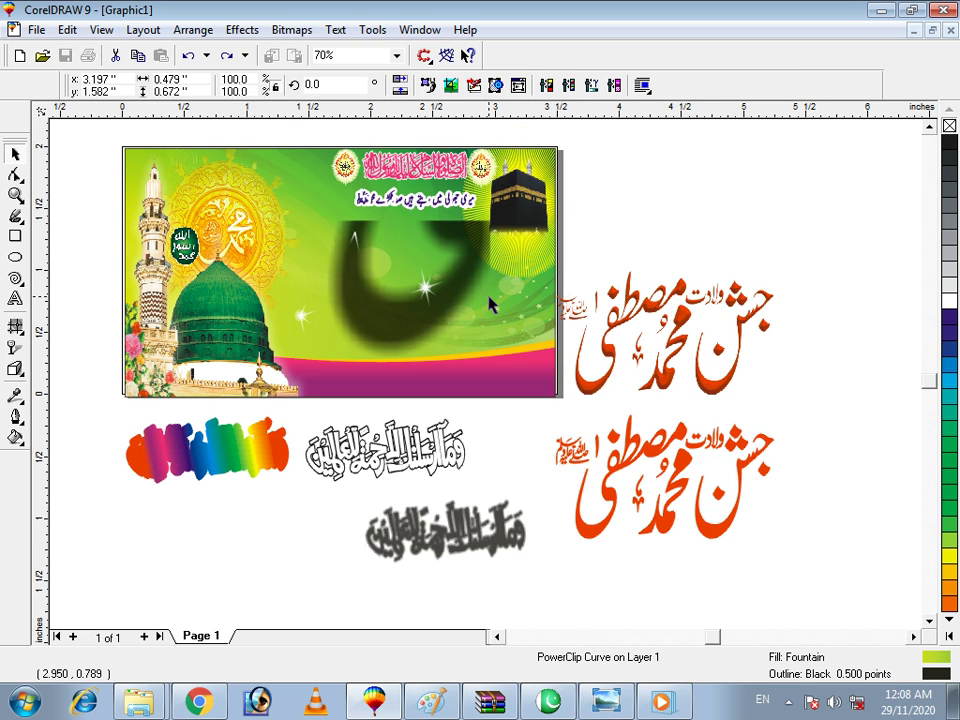
Undo the moves of the rainbow shape, the calligraphy pieces and both red titles
key("ctrl+shift+z")
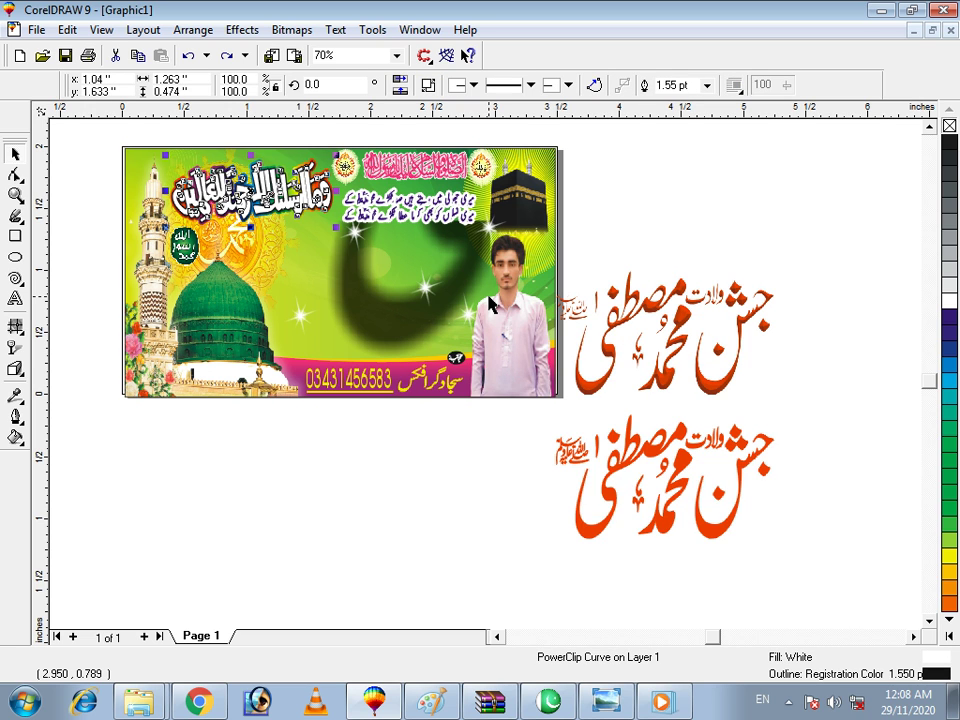
key("ctrl+shift+z")
key("ctrl+shift+z")
key("ctrl+shift+z")
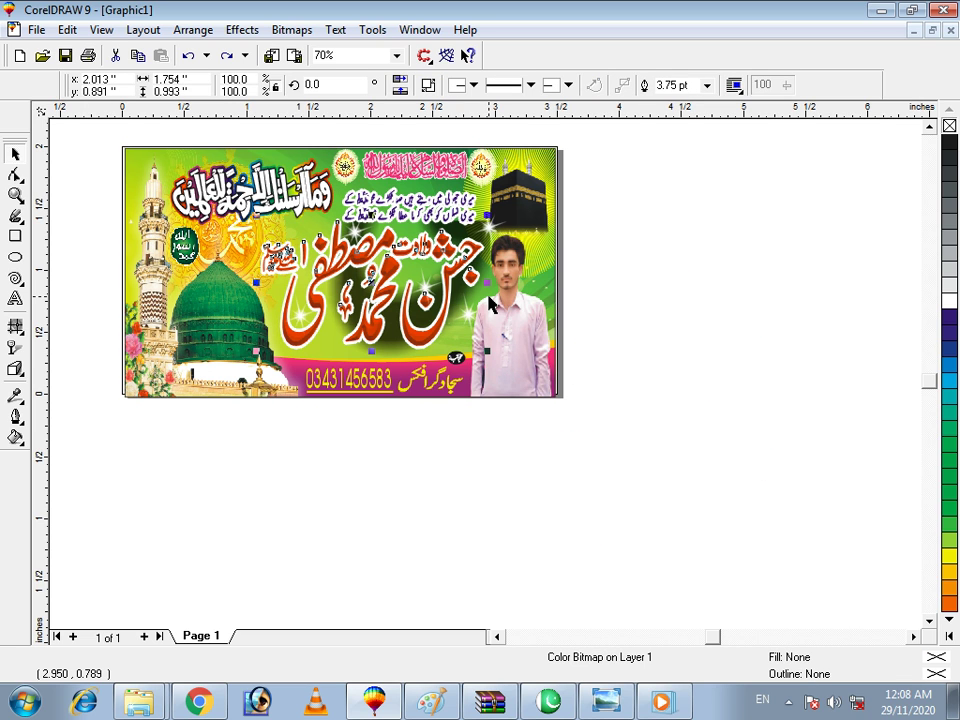
Undo the banner's ungrouping and the stretch of its left side
key("ctrl+shift+z")
key("ctrl+shift+z")
key("ctrl+shift+z")
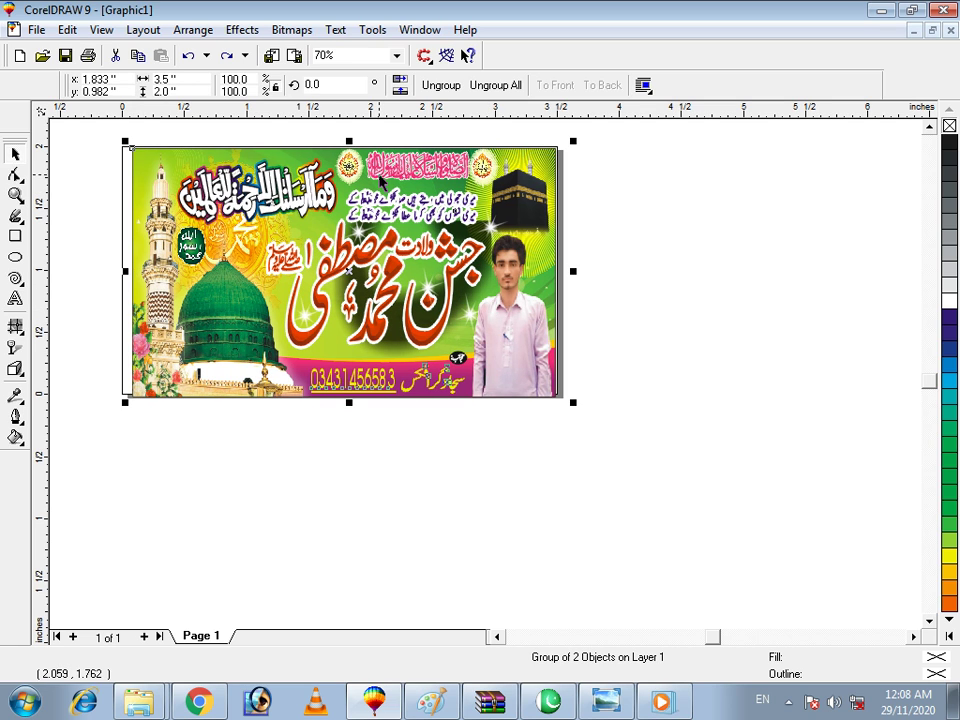
Stretch the banner group's left side outward to make it 3.569 in wide
right_click(333, 257)
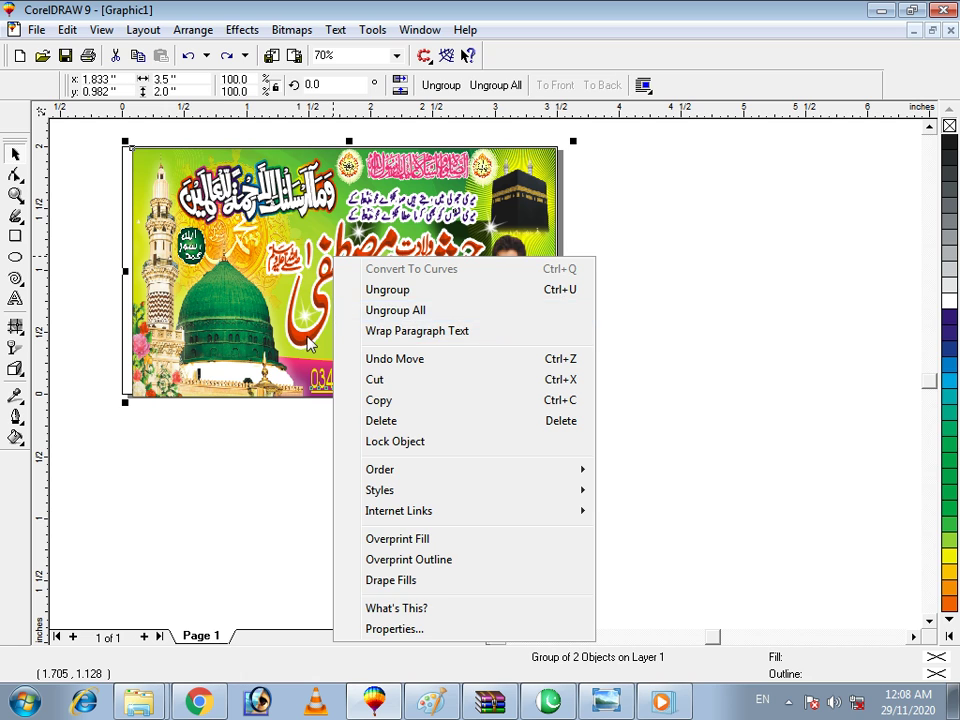
left_click(279, 452)
left_click_drag(122, 272, 113, 270)
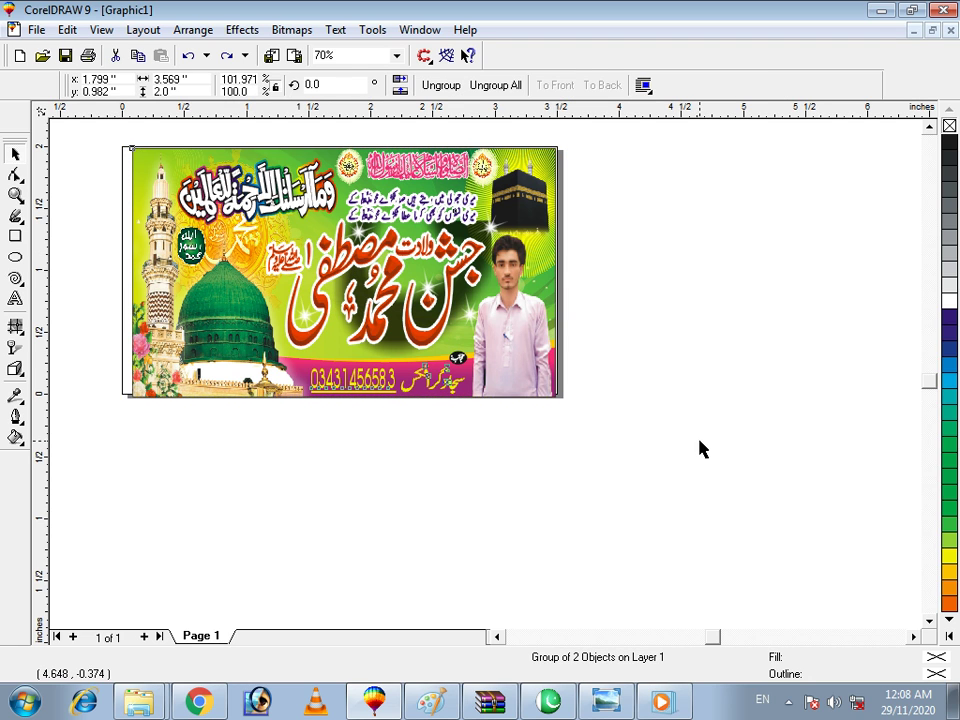
Reposition the banner group over the page, centred at about x 1.777 in, y 0.998 in
left_click(497, 637)
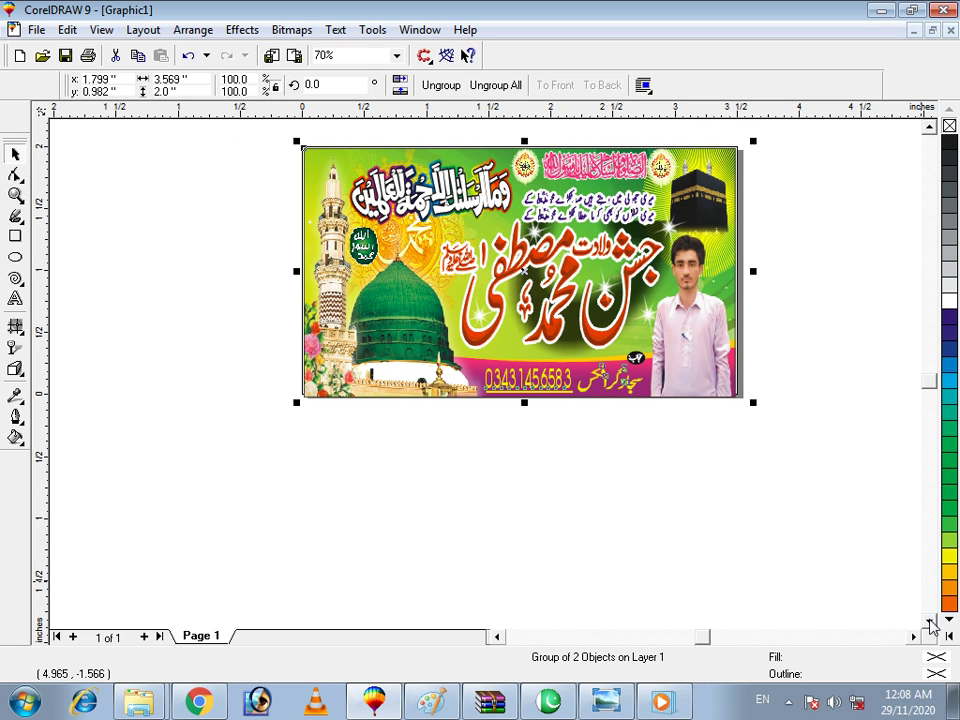
scroll(775, 303, "up", 3)
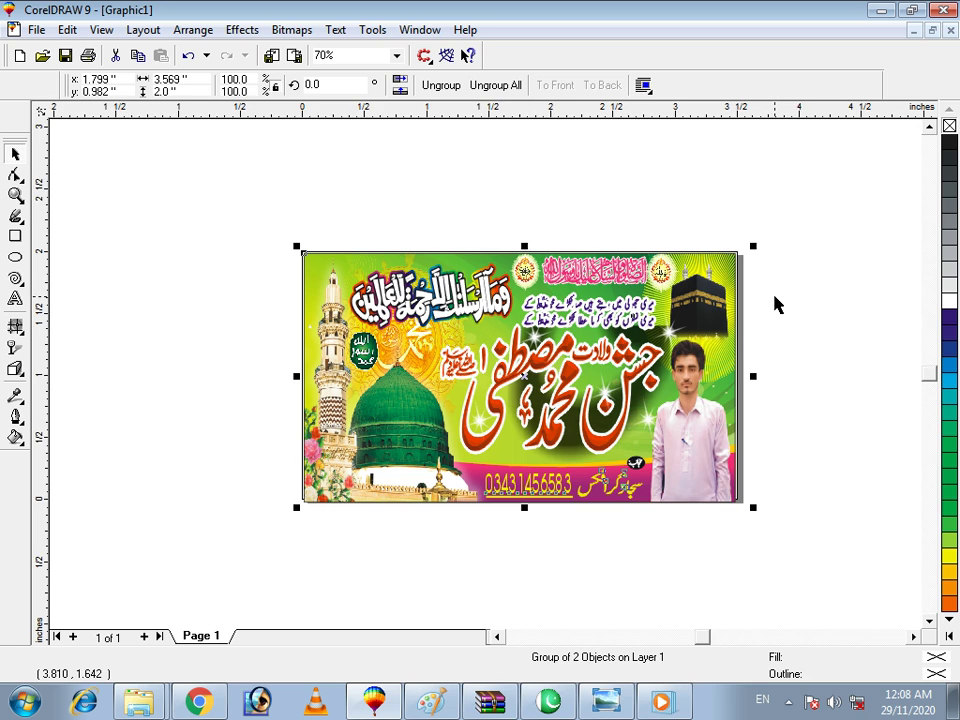
scroll(750, 349, "up", 1)
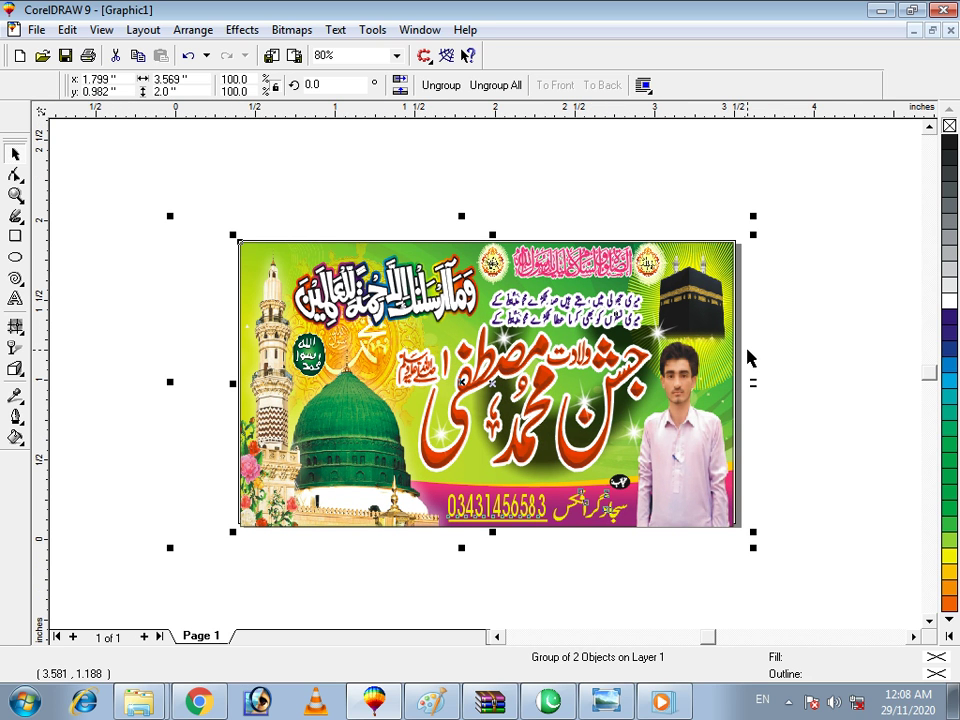
scroll(750, 358, "up", 1)
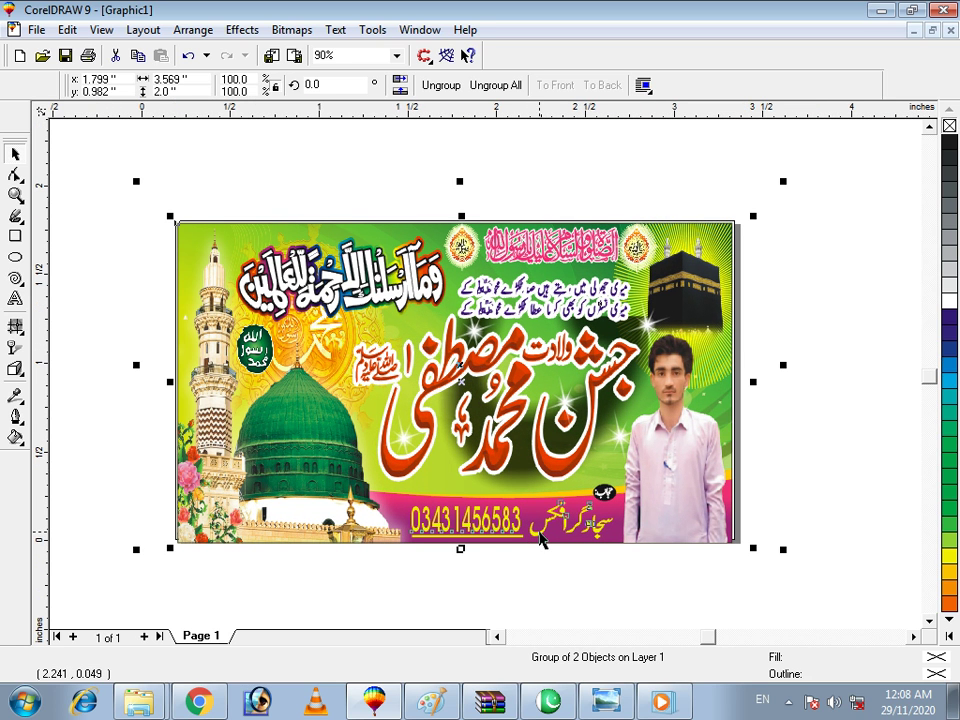
scroll(535, 548, "up", 1)
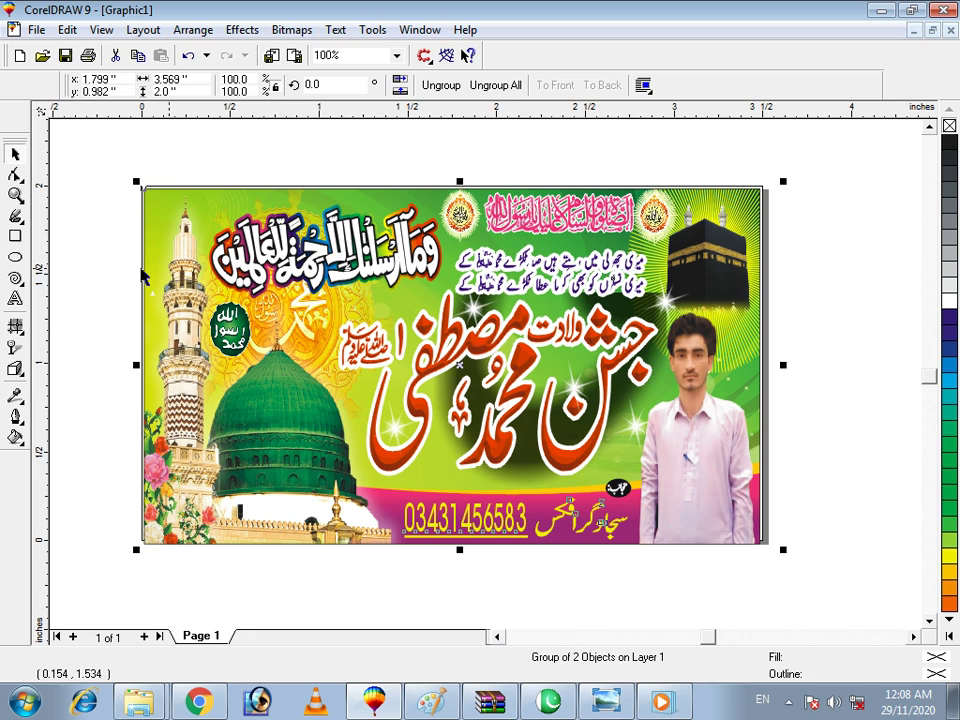
left_click(79, 255)
left_click(200, 262)
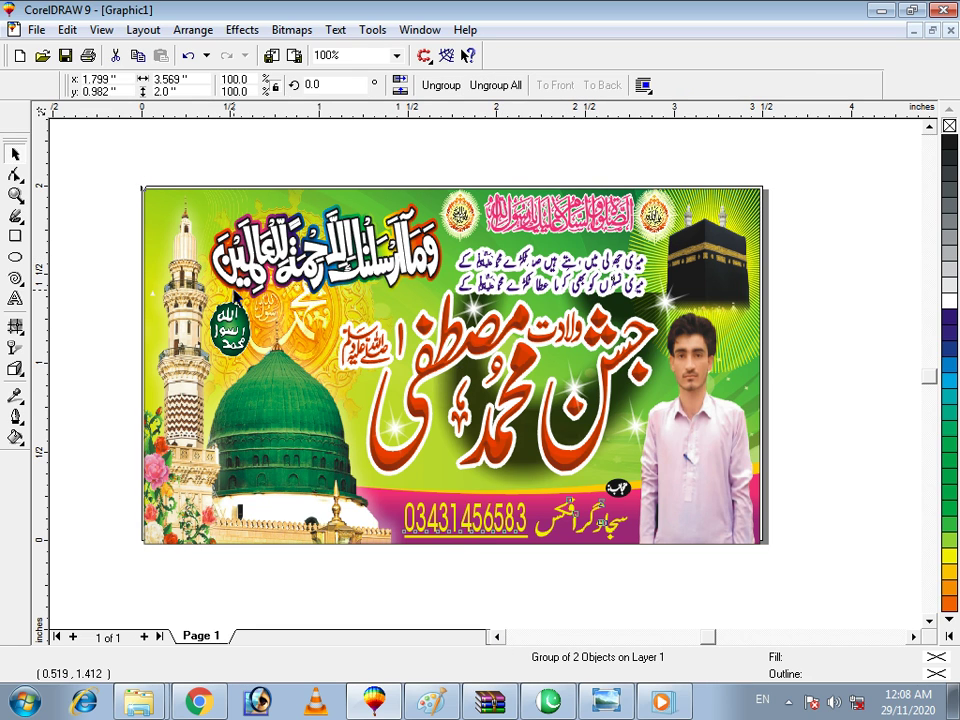
left_click_drag(229, 299, 238, 302)
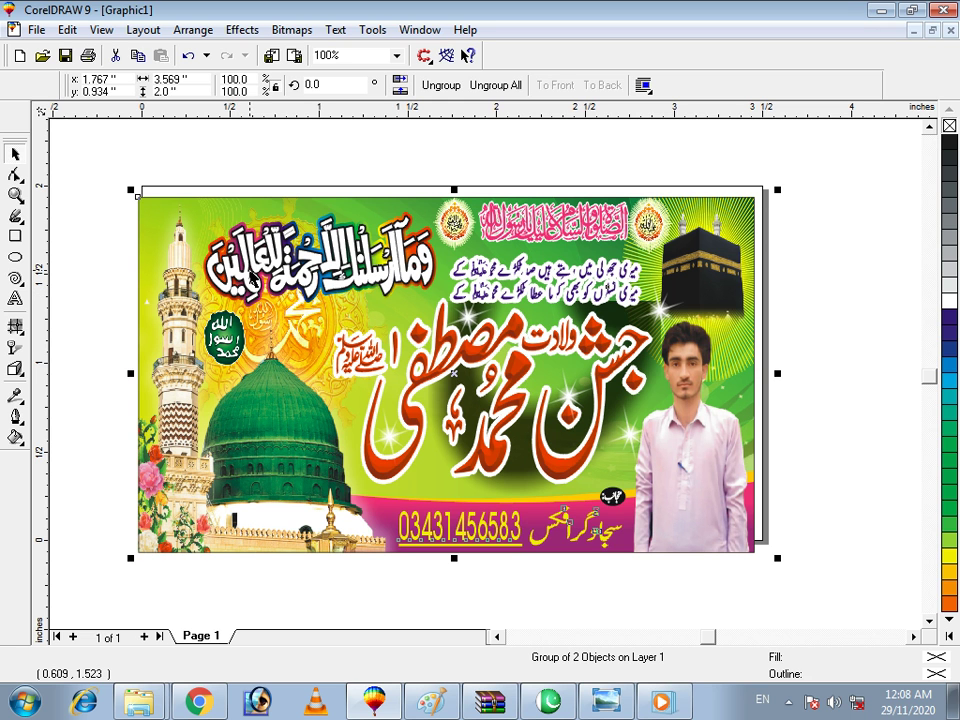
mouse_move(231, 307)
left_mouse_down()
mouse_move(231, 281)
mouse_move(227, 298)
mouse_move(237, 305)
left_mouse_up()
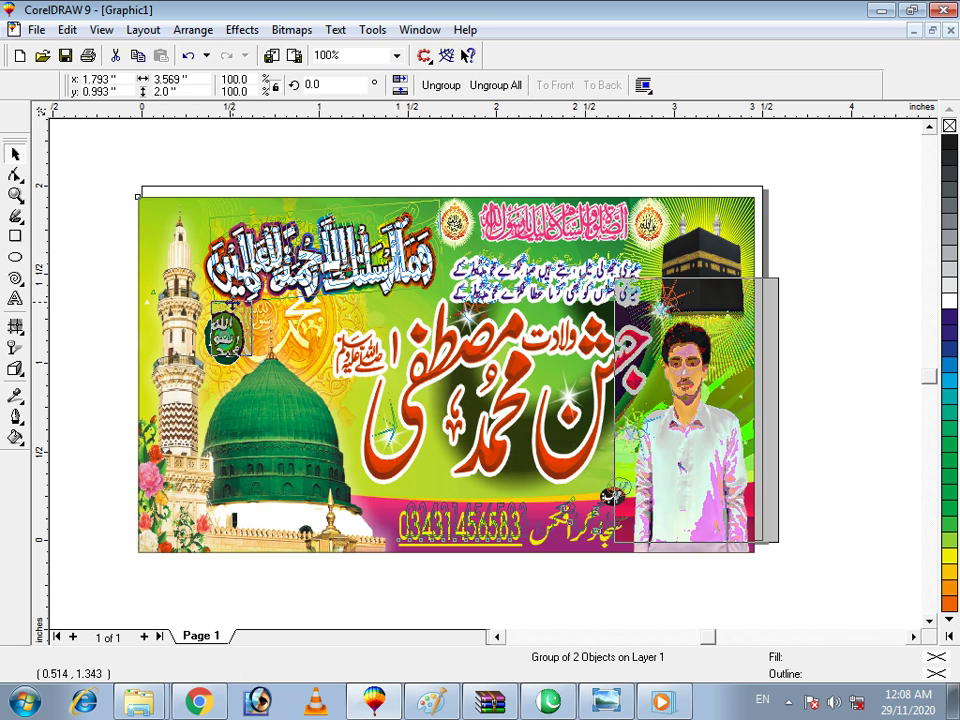
left_click_drag(262, 284, 263, 279)
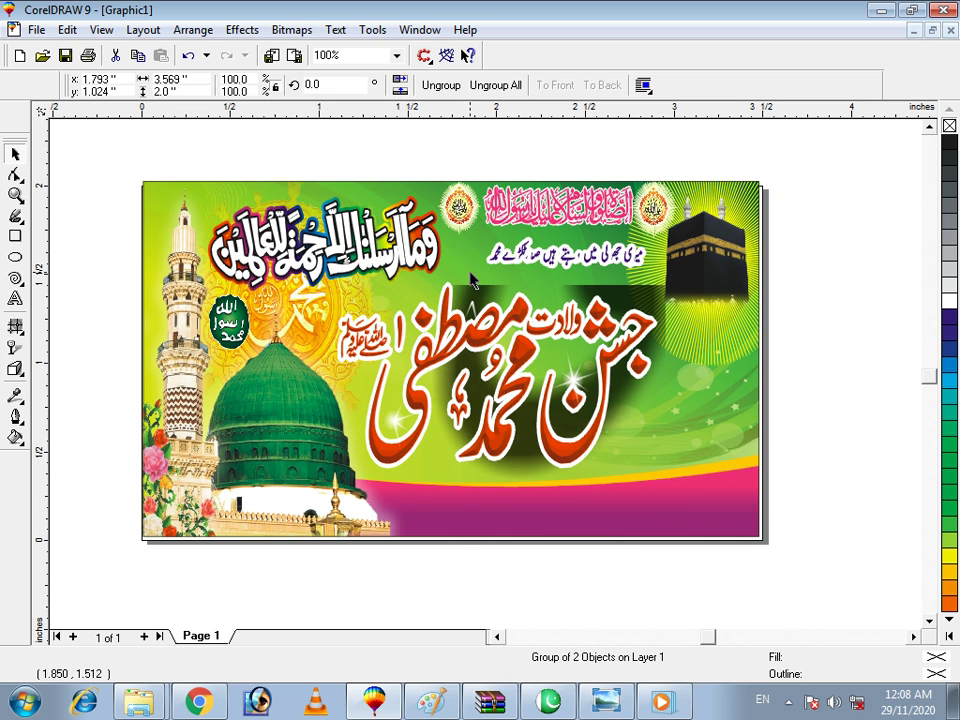
left_click(872, 277)
left_click(637, 341)
left_click_drag(637, 341, 645, 341)
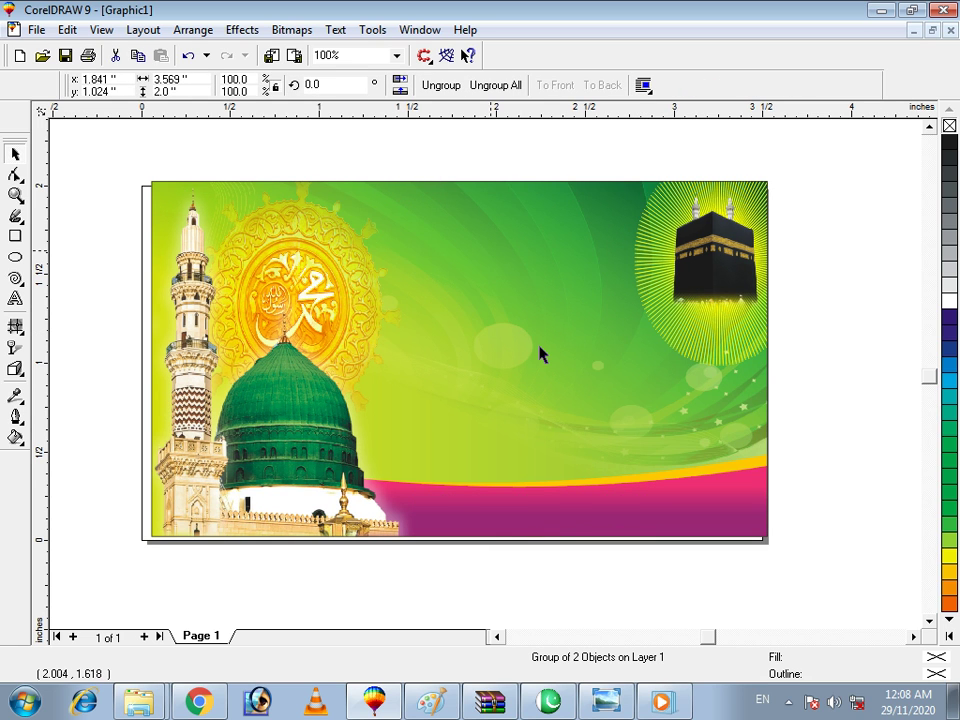
mouse_move(540, 351)
left_mouse_down()
mouse_move(517, 358)
mouse_move(538, 356)
left_mouse_up()
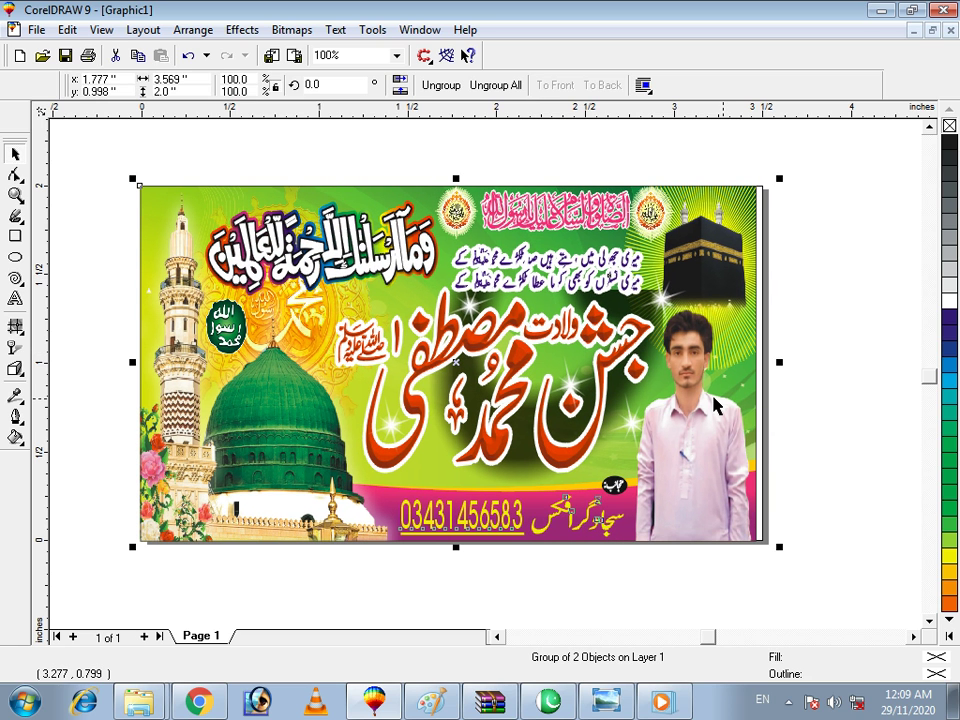
Widen the banner group from its right side to 3.596 in and move it to about x 1.712 in, y 0.993 in
left_click_drag(781, 365, 786, 365)
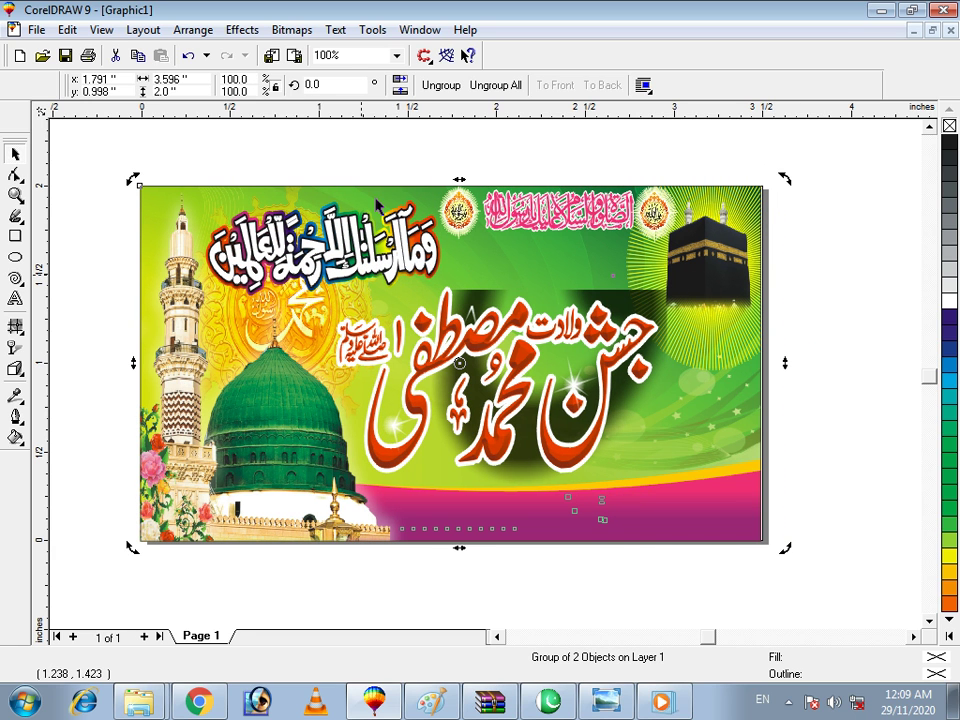
left_click(388, 170)
left_click(370, 264)
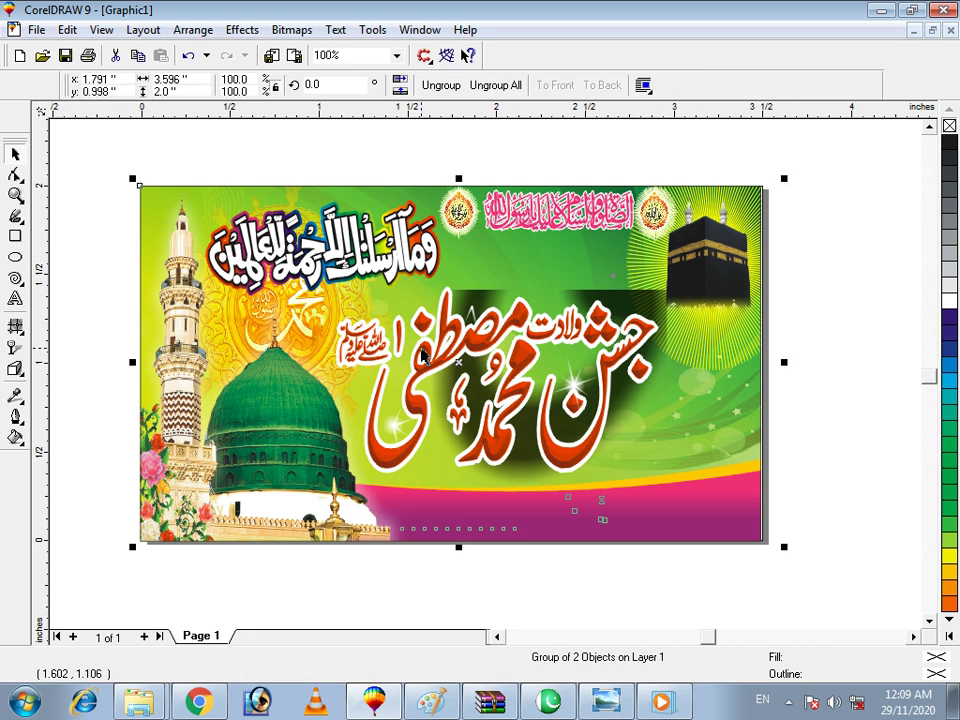
mouse_move(538, 290)
left_mouse_down()
mouse_move(553, 296)
mouse_move(541, 288)
left_mouse_up()
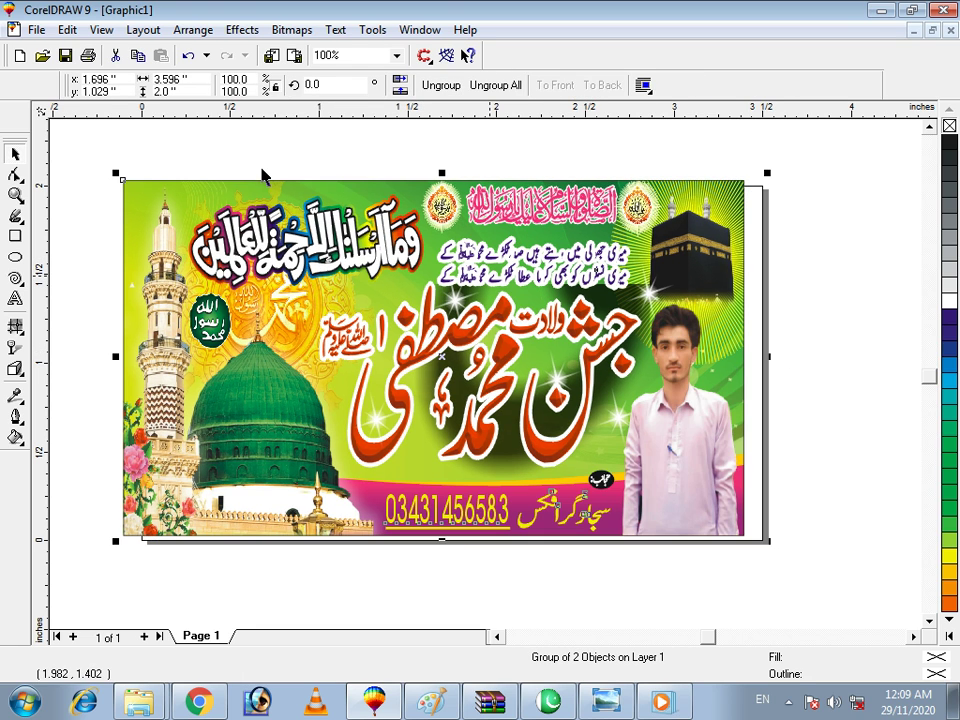
left_click_drag(247, 215, 297, 215)
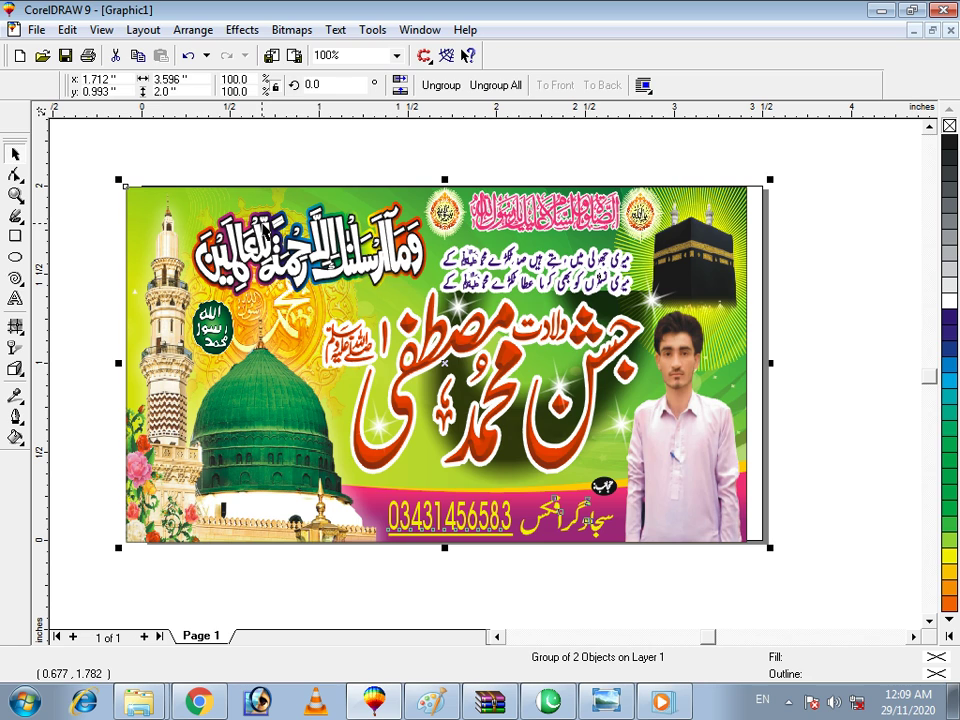
left_click(216, 141)
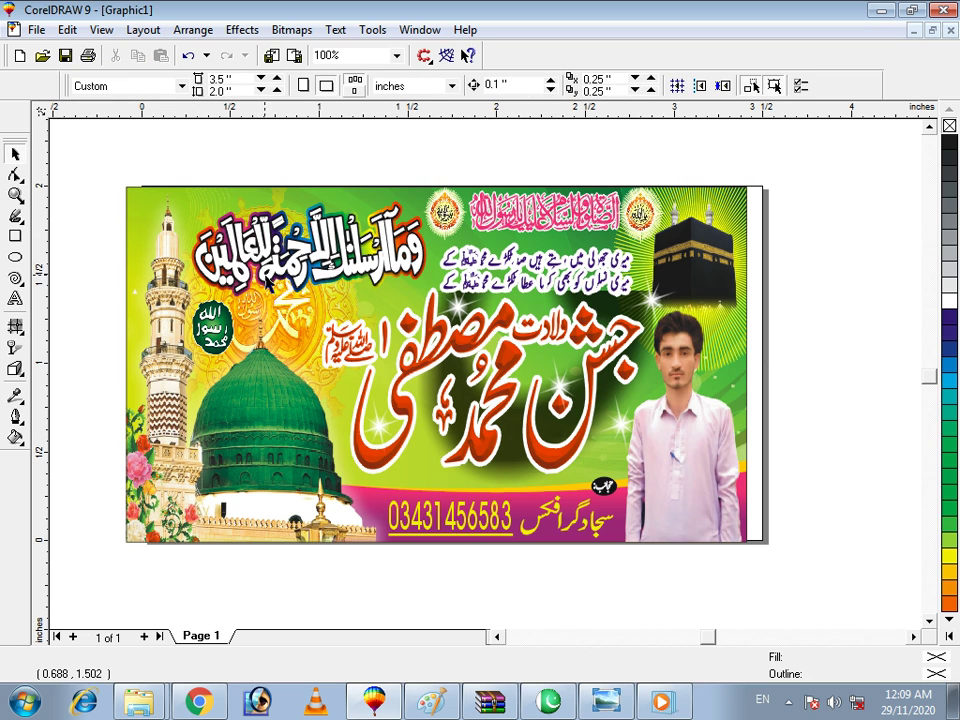
Draw a rectangle about 3.593 by 2.05 in around the banner, fill it with RGB Yellow and send it behind the banner
double_click(15, 236)
left_click_drag(116, 184, 755, 549)
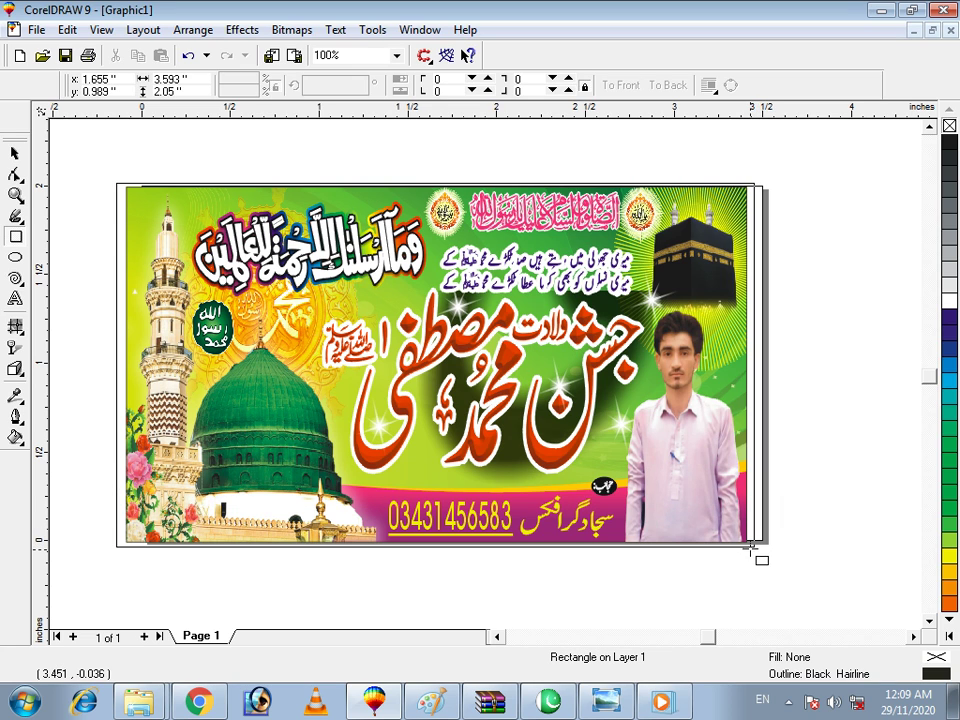
left_click(948, 558)
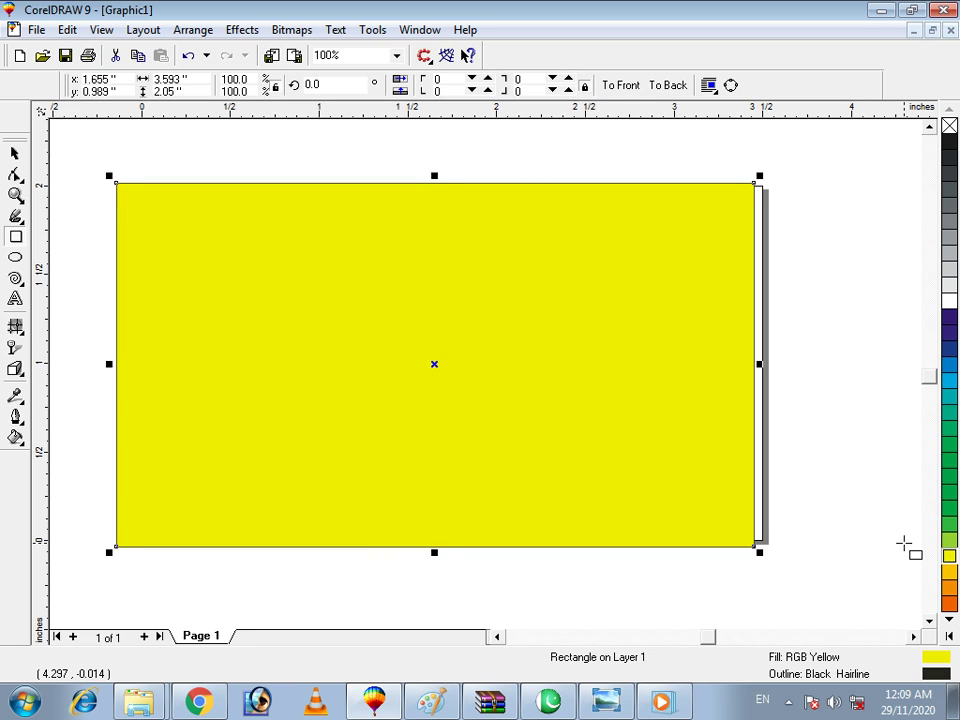
key("shift+Page_Down")
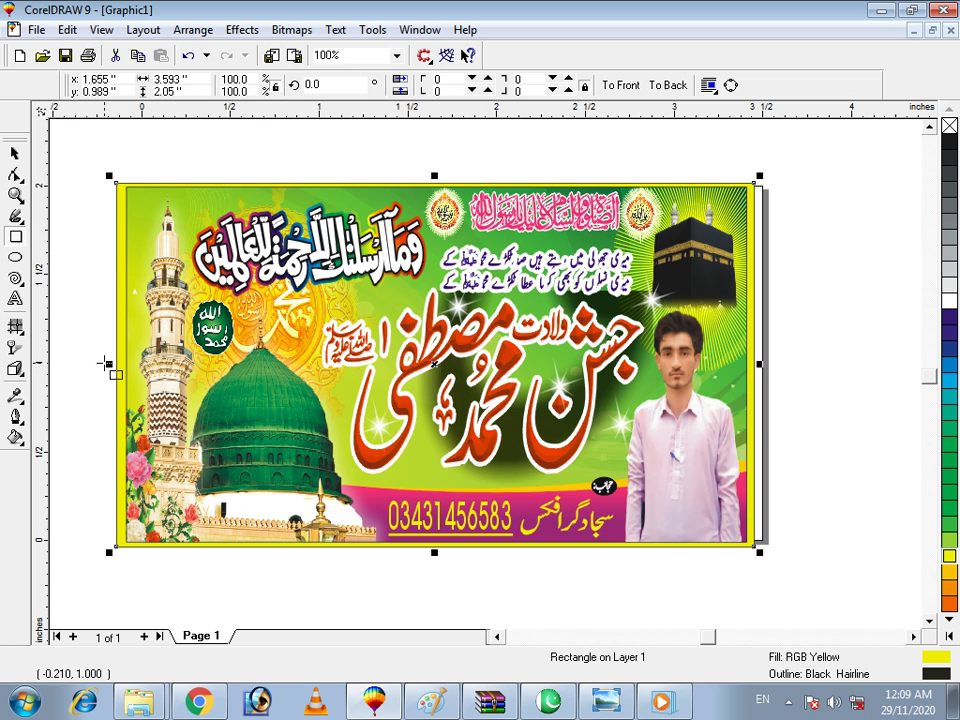
Narrow the yellow rectangle from its left side to a width of 3.572 in
mouse_move(106, 362)
left_mouse_down()
mouse_move(115, 363)
mouse_move(107, 362)
left_mouse_up()
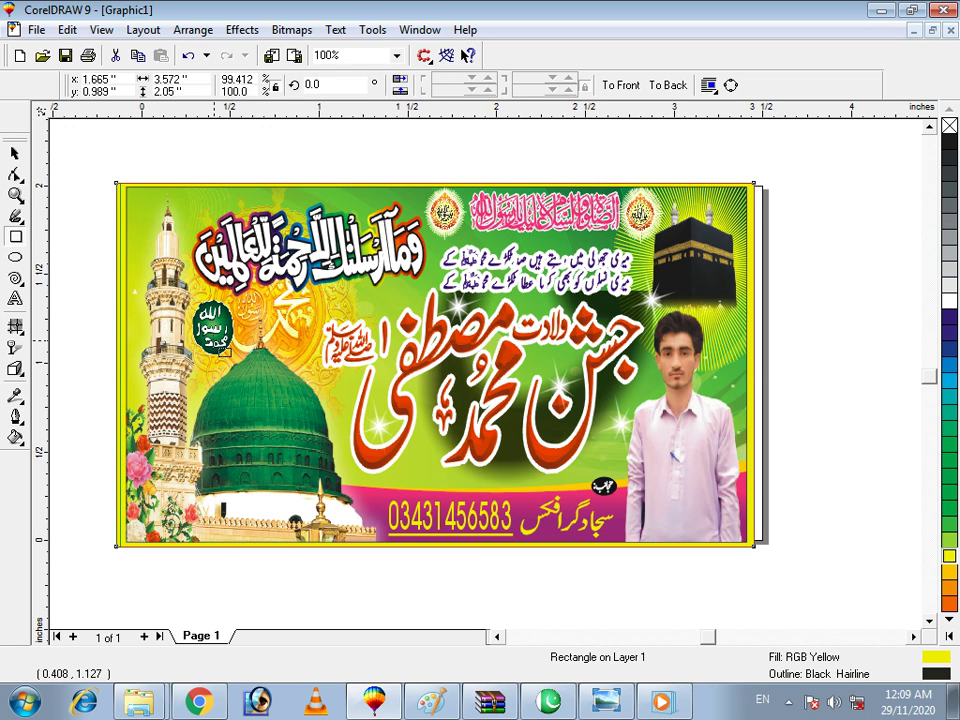
left_click(313, 362)
right_click(313, 368)
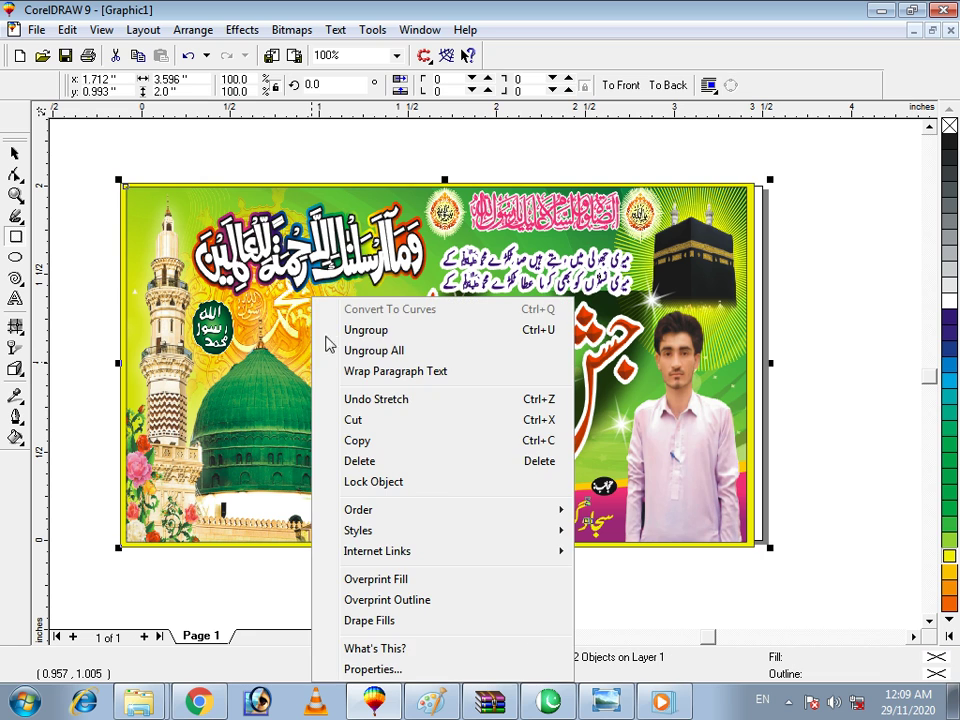
left_click(377, 224)
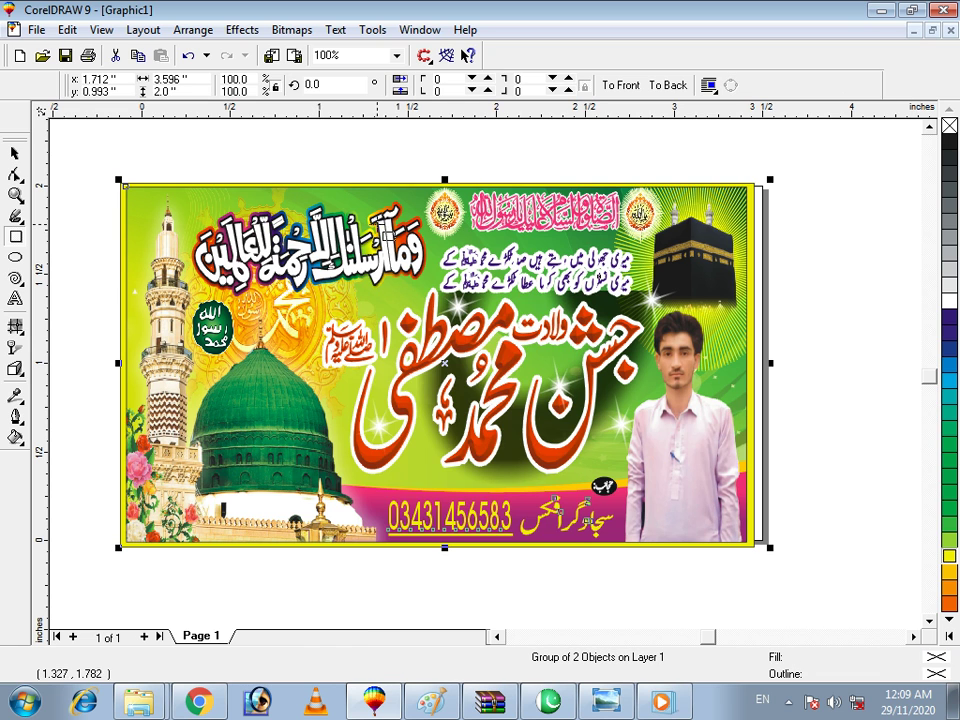
right_click(372, 243)
left_click(350, 152)
left_click_drag(71, 161, 815, 577)
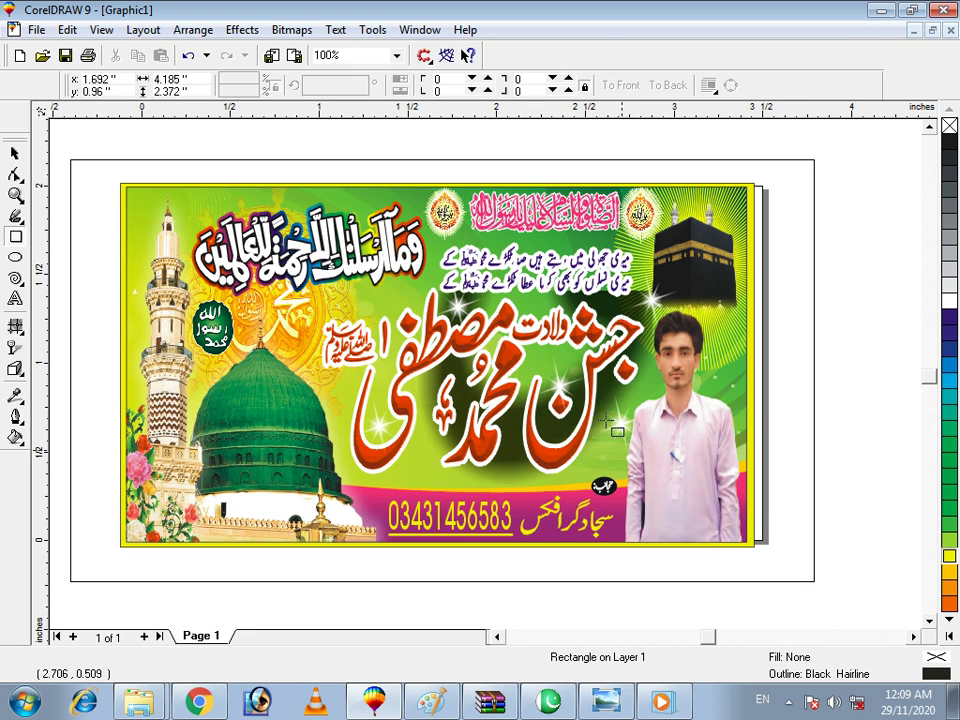
right_click(609, 418)
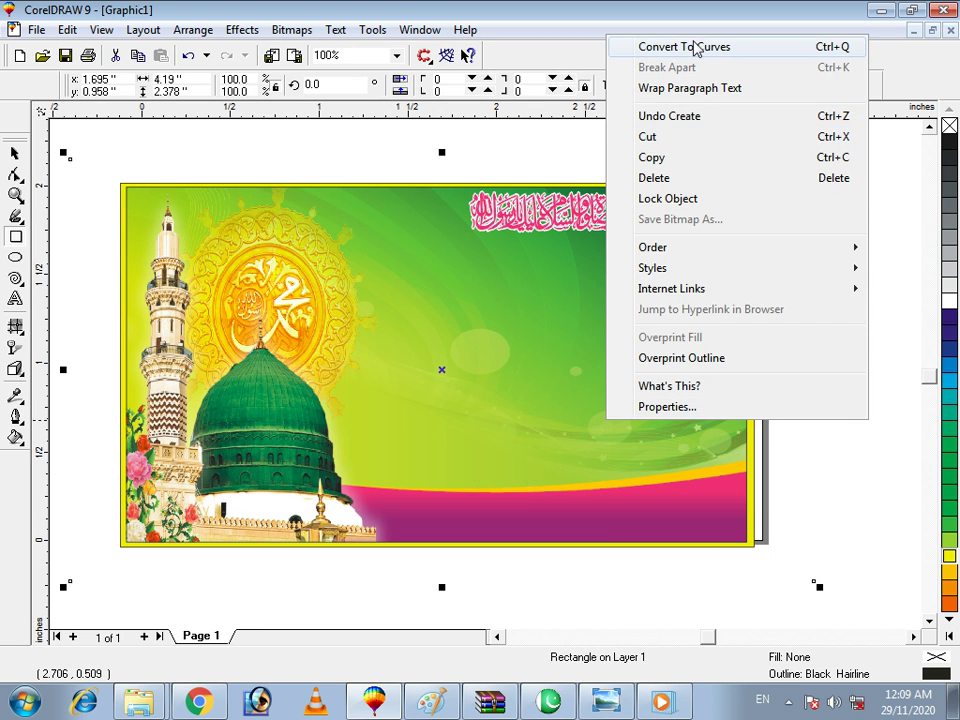
key("Escape")
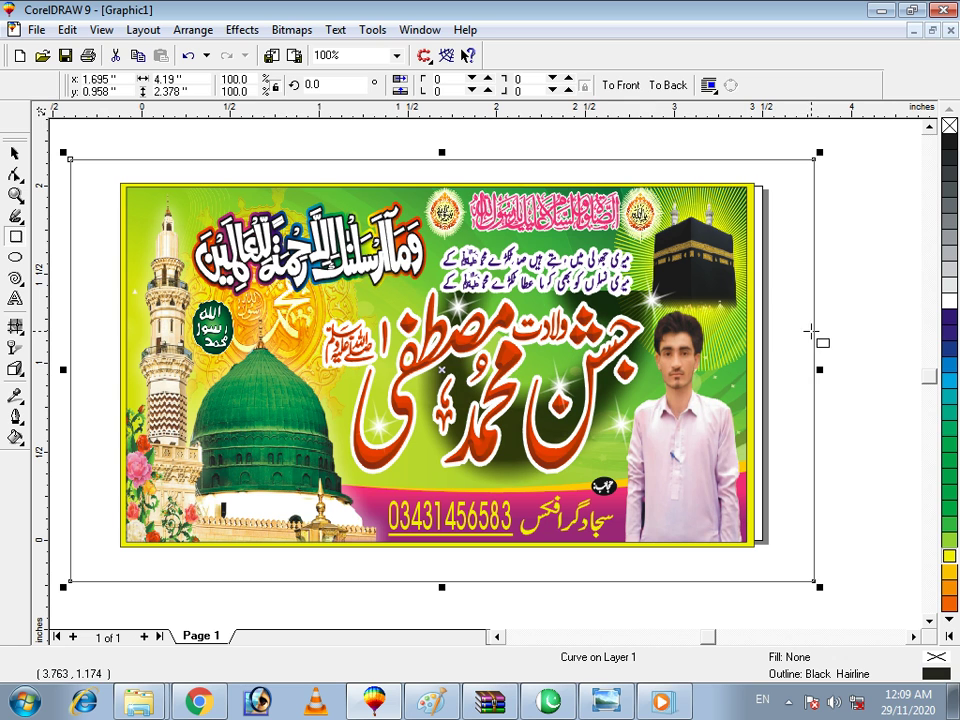
left_click(847, 290)
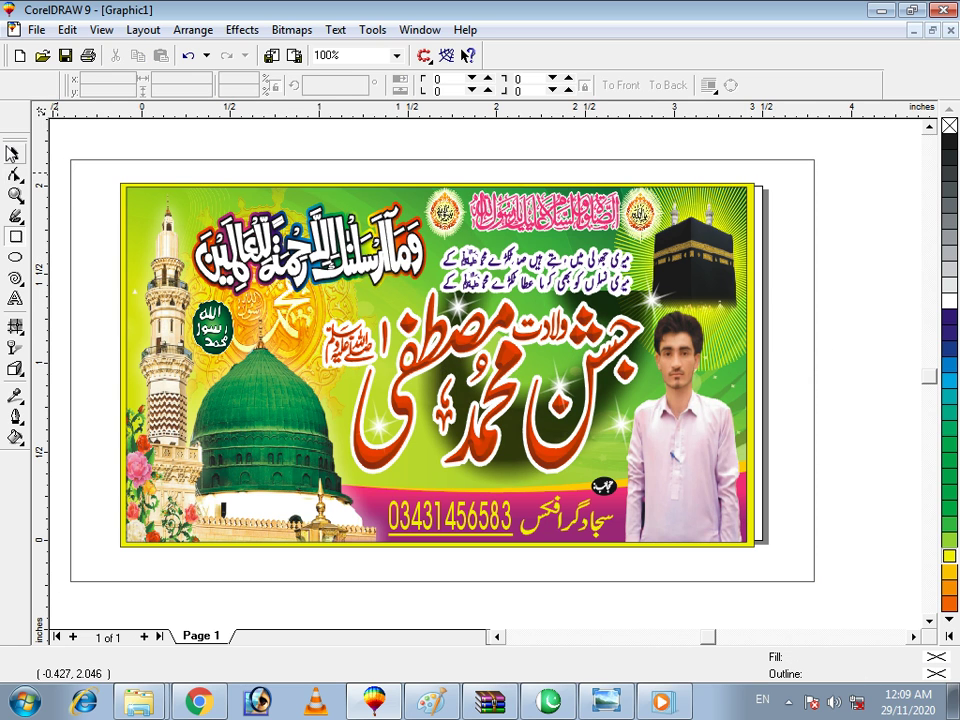
left_click(86, 193)
right_click(86, 190)
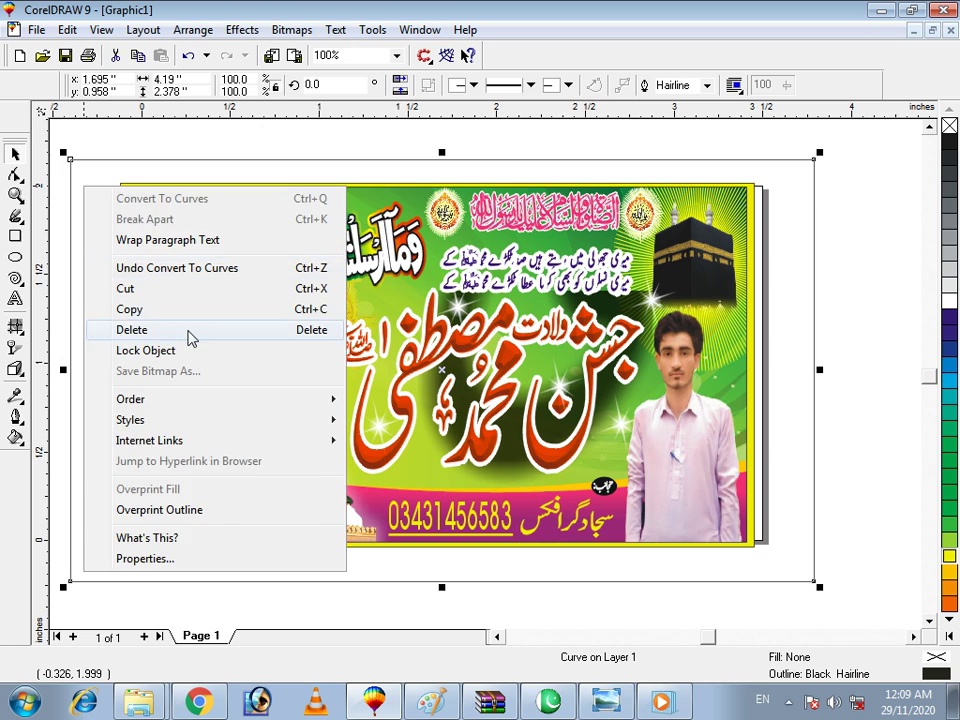
left_click(131, 329)
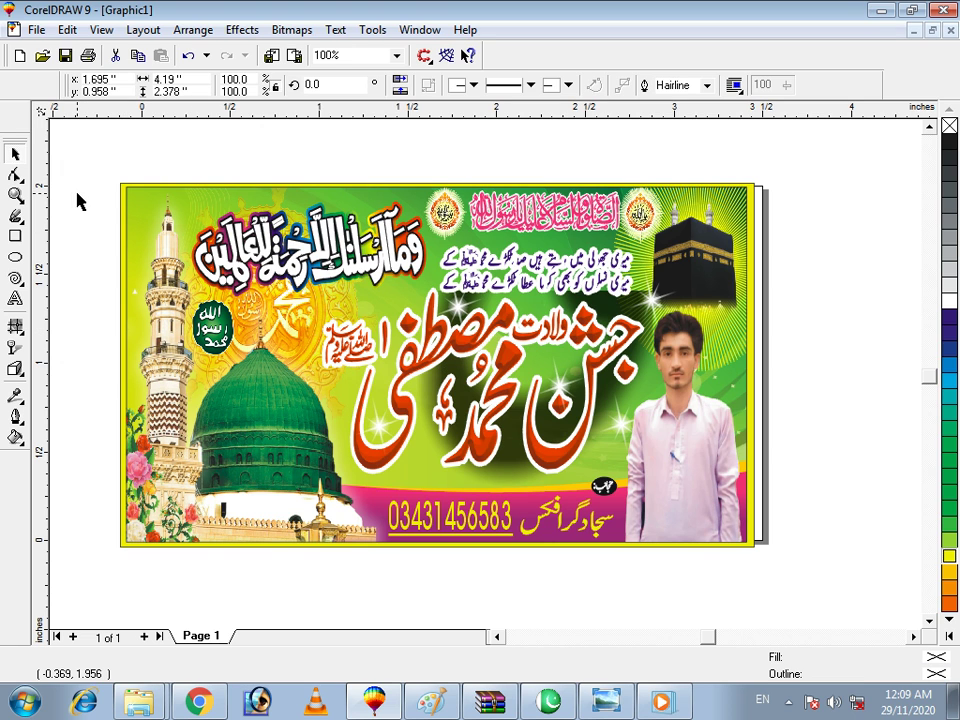
Group the banner with the yellow rectangle behind it
left_click_drag(77, 157, 797, 579)
right_click(551, 399)
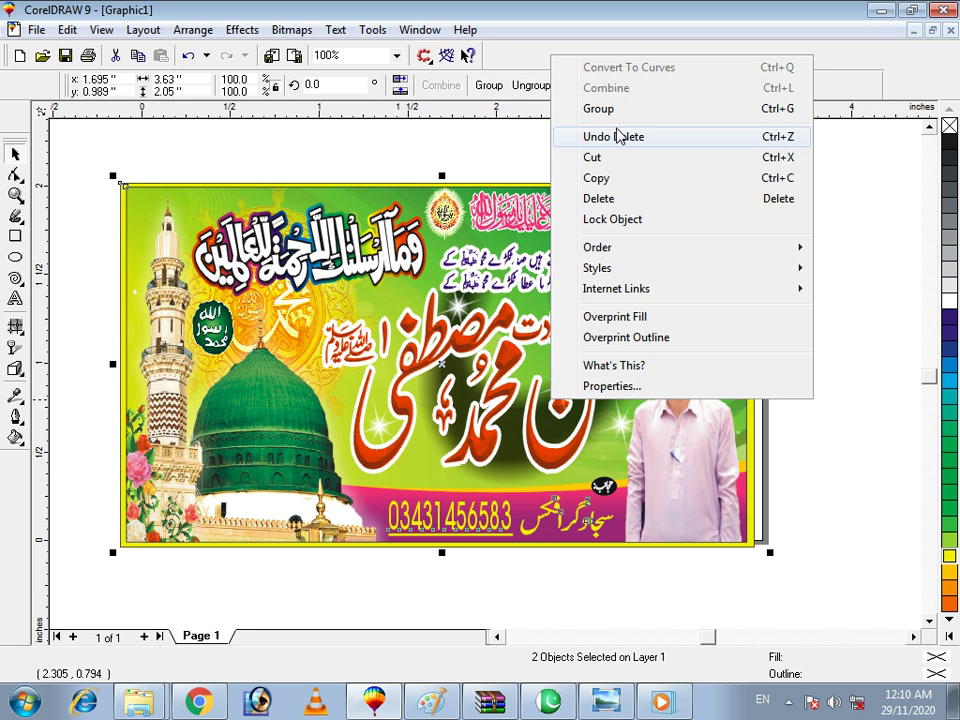
left_click(641, 112)
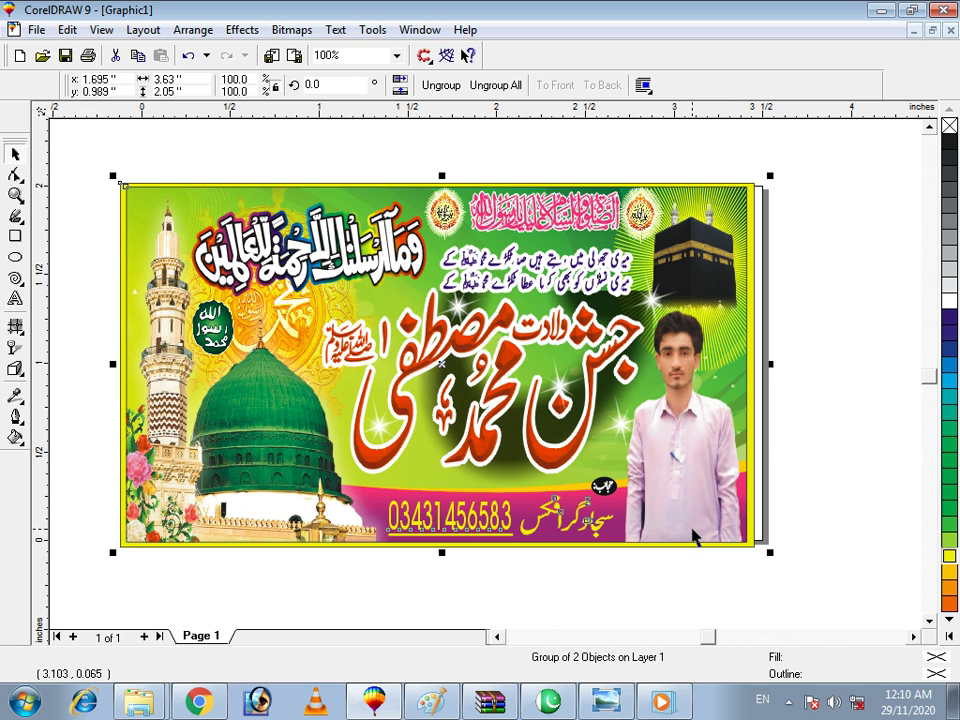
Save the drawing to the desktop as a version 9.0 CDR file, replacing "Graphic" in its name with the designer's first name and "Cdr file"
left_click(36, 30)
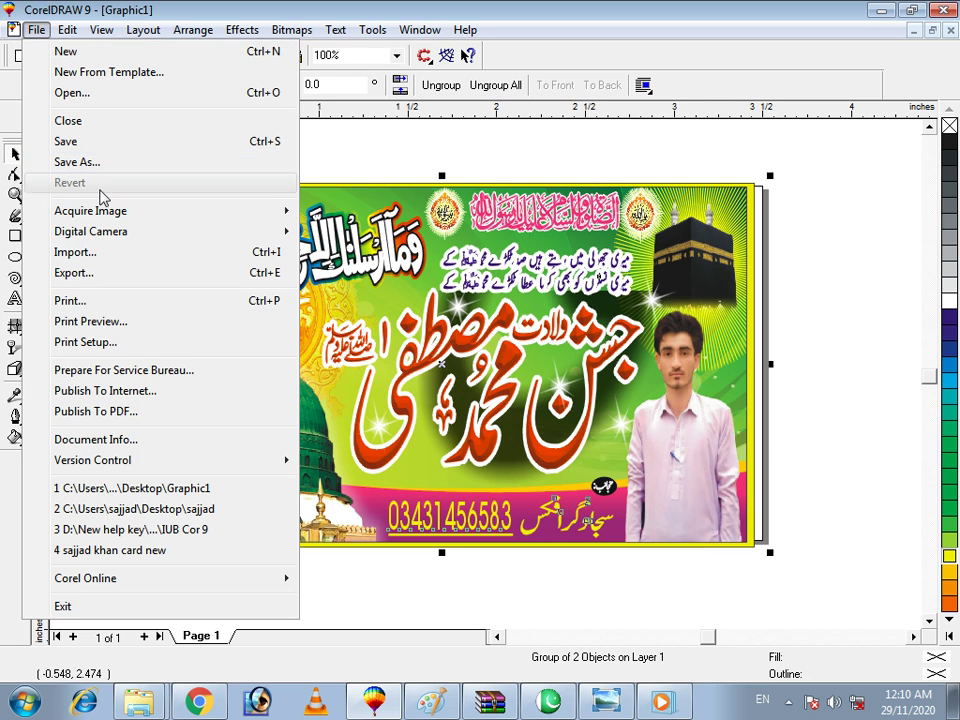
left_click(99, 144)
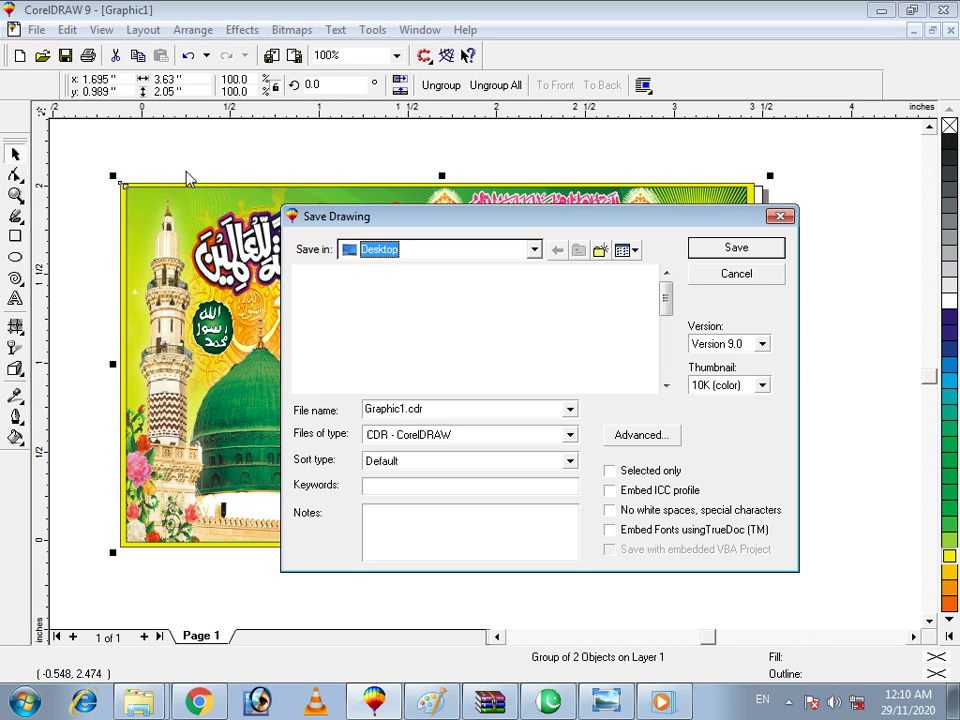
left_click(436, 410)
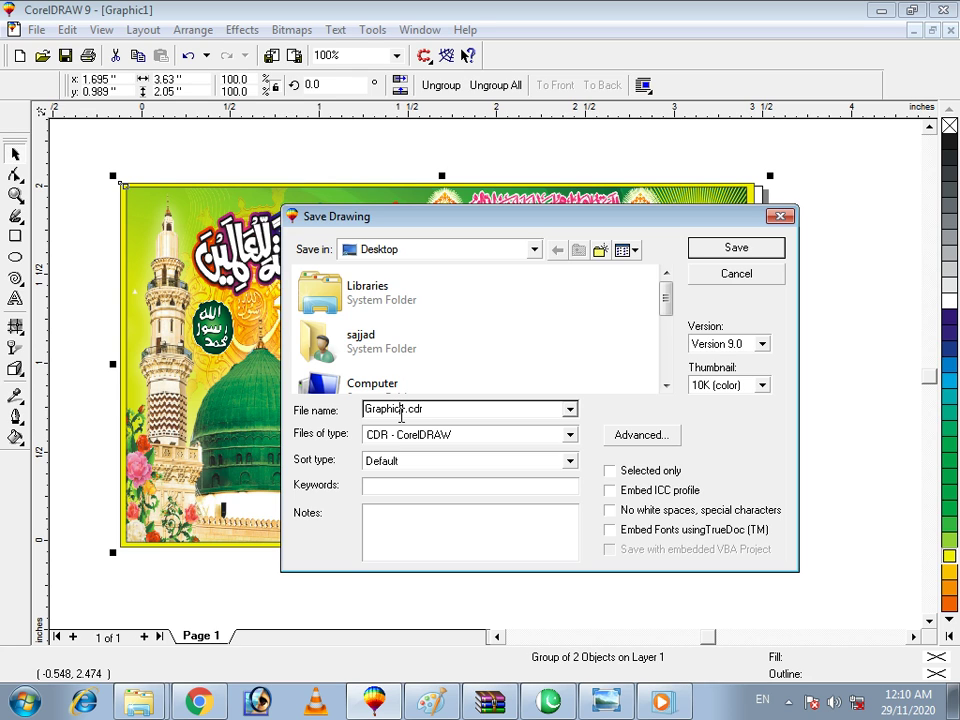
key("BackSpace")
key("BackSpace")
key("BackSpace")
key("BackSpace")
key("BackSpace")
key("BackSpace")
key("BackSpace")
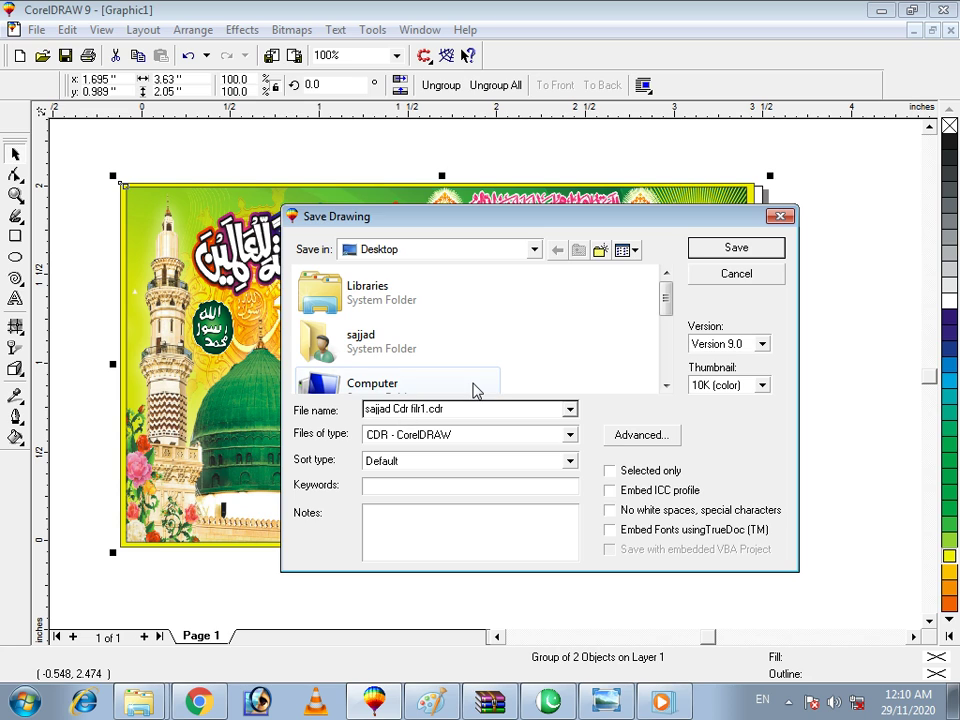
type("le")
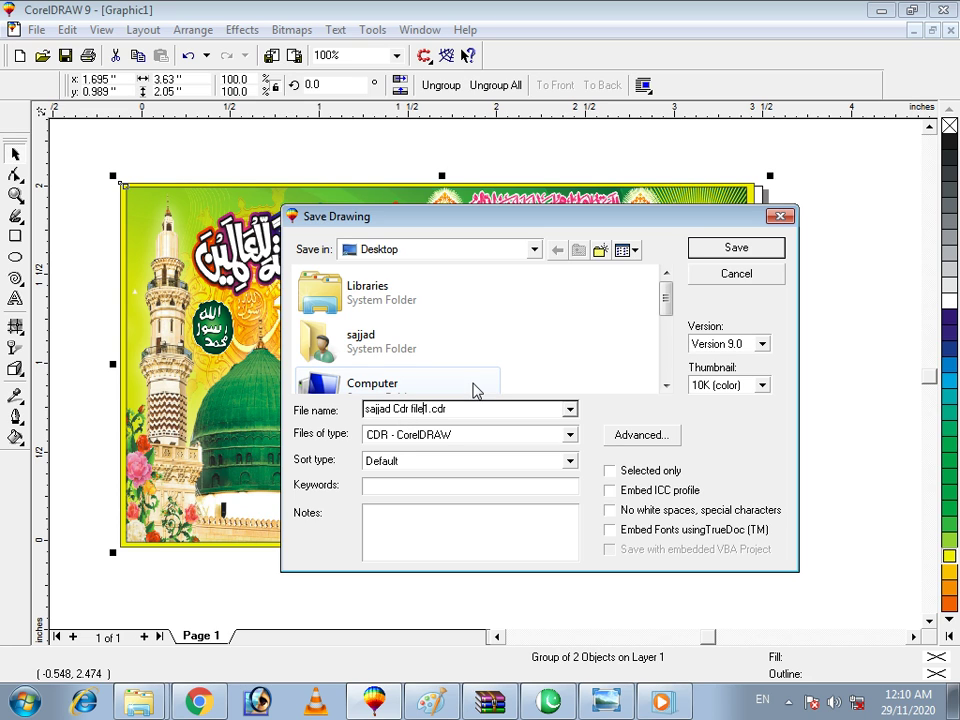
left_click(737, 246)
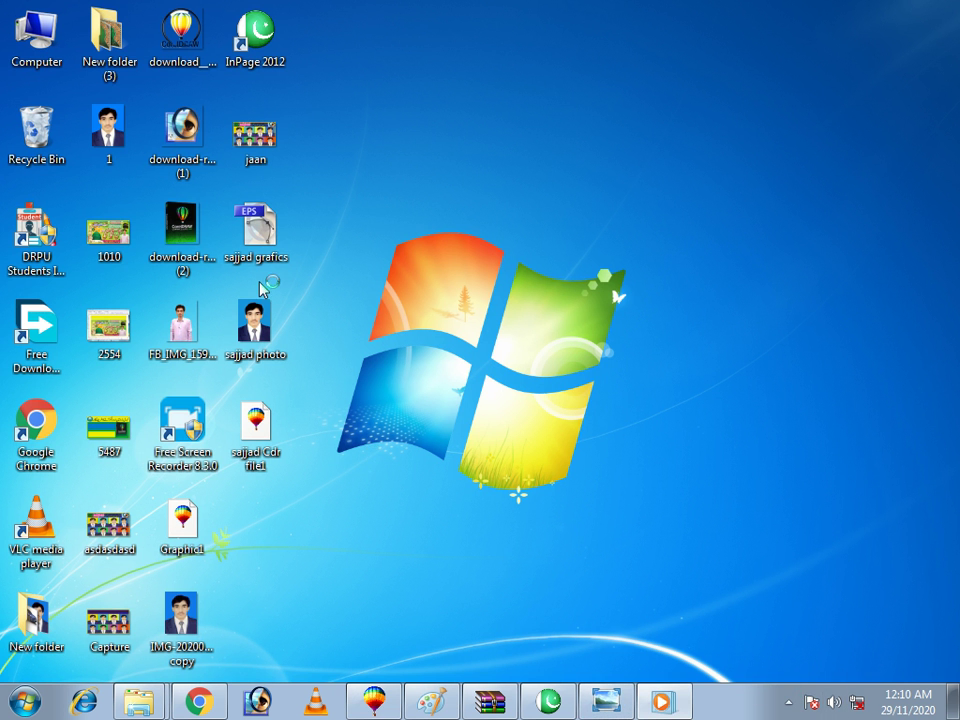
left_click(789, 704)
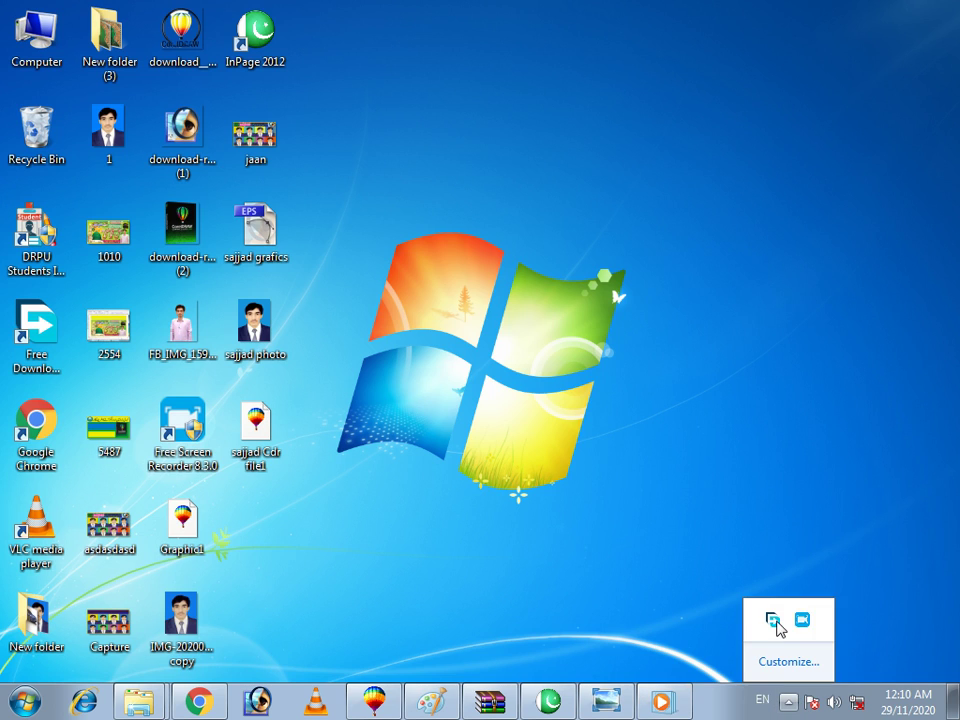